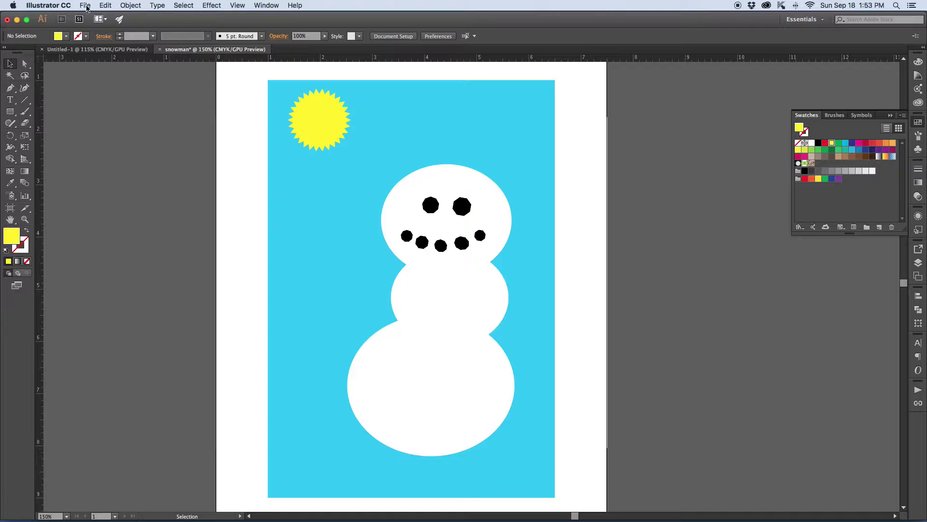
# Begin saving the document under a new name on the Desktop, entering MGD102_Snowman_0916_ followed by the designer's surname.
pyautogui.click(87, 8)
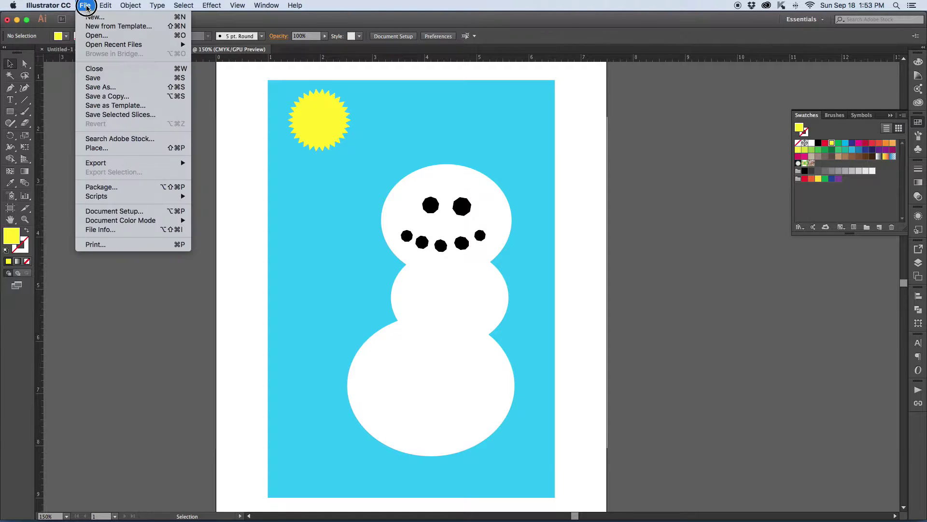
pyautogui.click(112, 88)
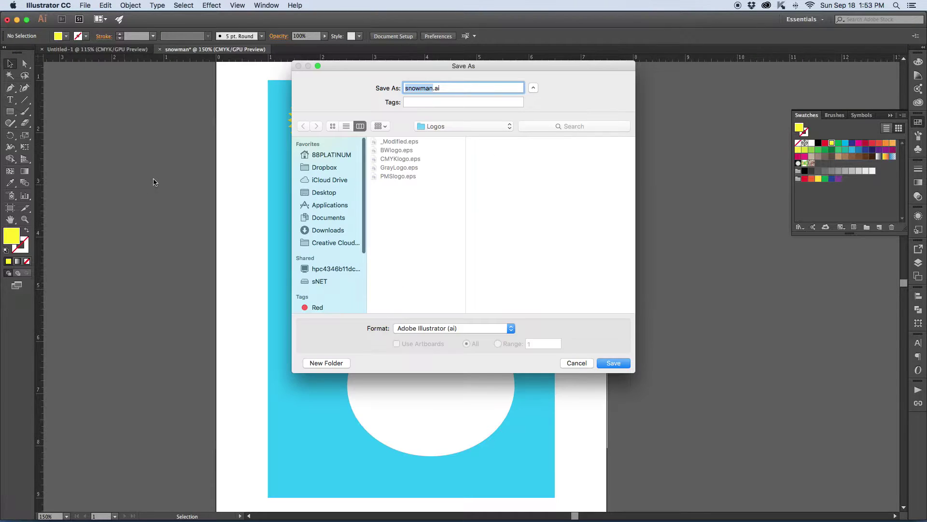
pyautogui.click(322, 194)
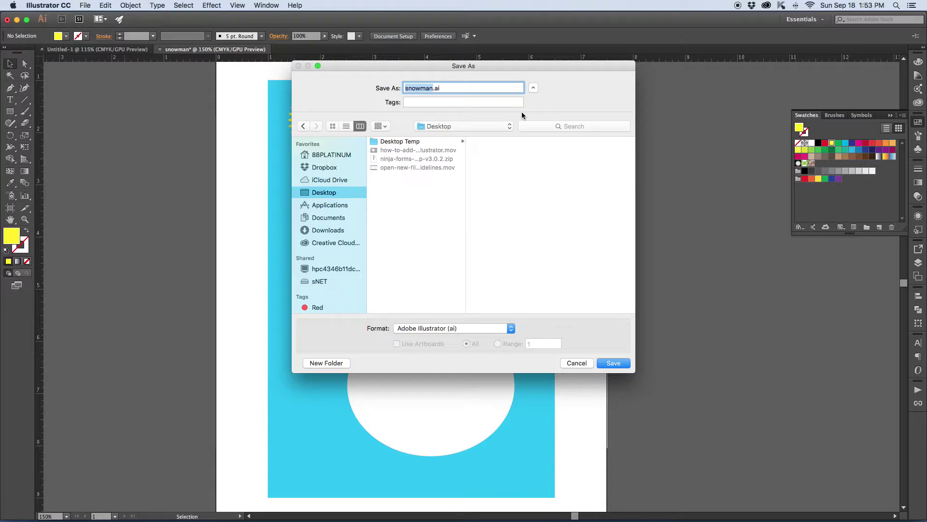
pyautogui.write('MGD')
pyautogui.write('102')
pyautogui.write('_')
pyautogui.write('Snowman')
pyautogui.write('_')
pyautogui.write('0916')
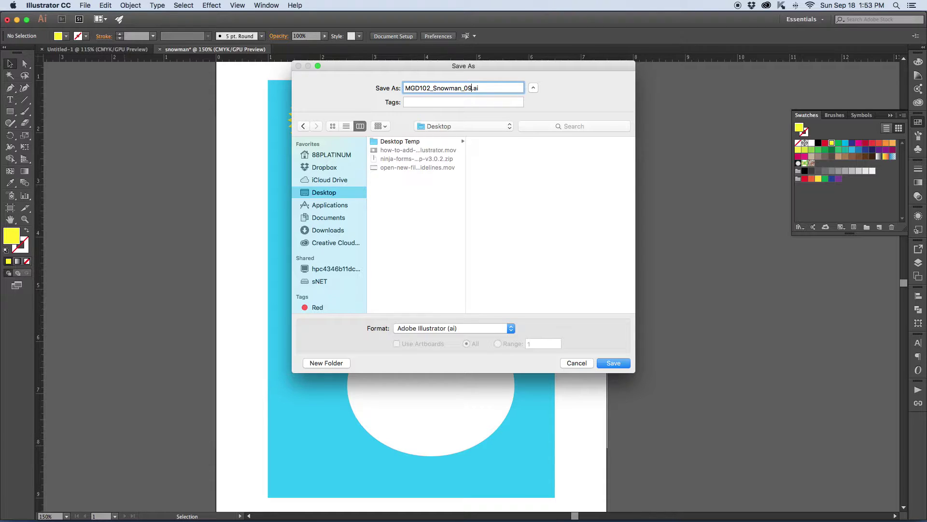
pyautogui.write('_Swanson')
# Keep the Adobe Illustrator (ai) format and save the file with the default Illustrator CC options.
pyautogui.click(440, 329)
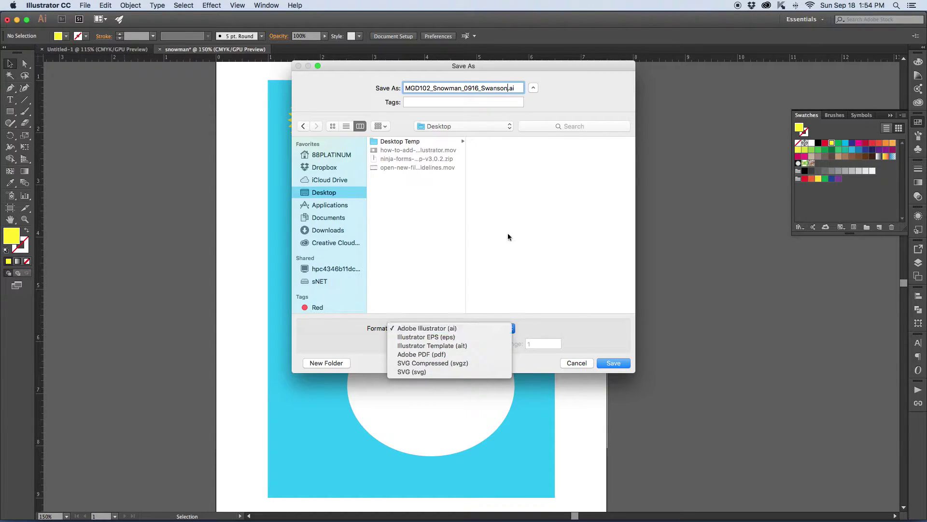
pyautogui.click(625, 364)
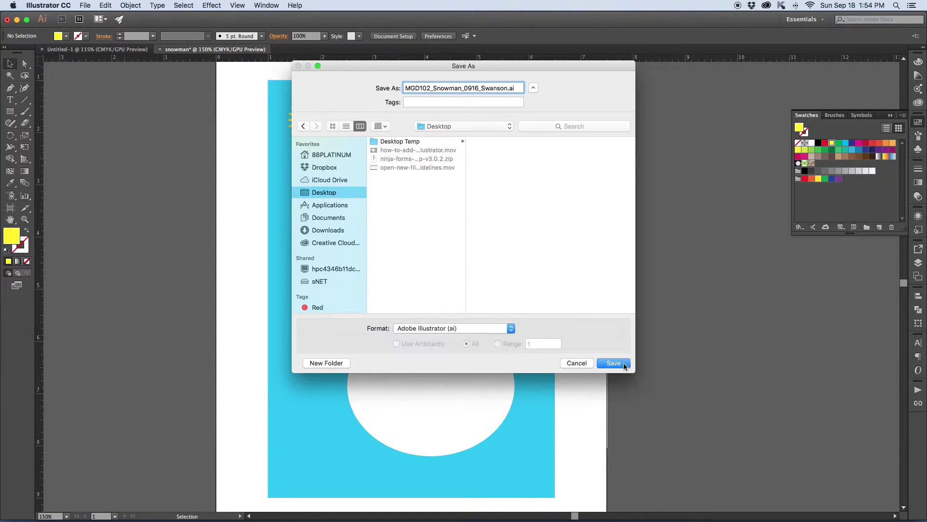
pyautogui.click(614, 365)
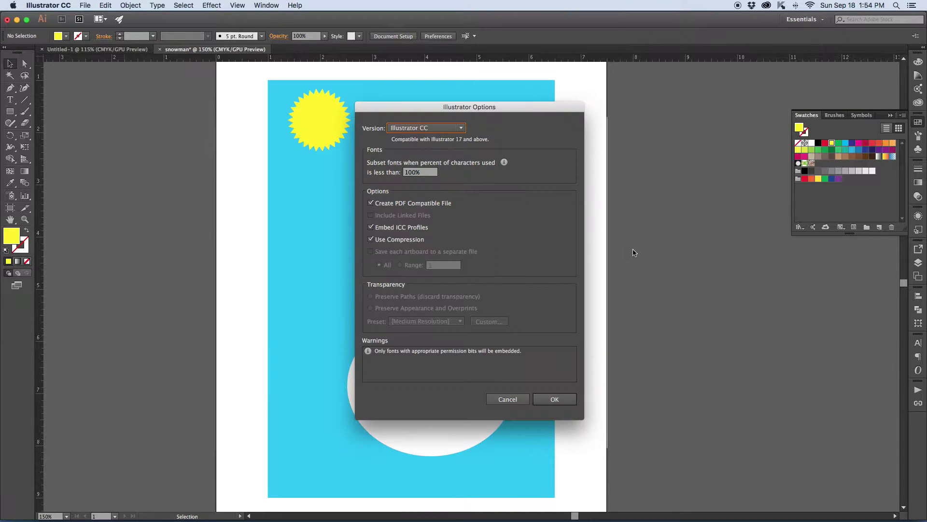
pyautogui.click(555, 400)
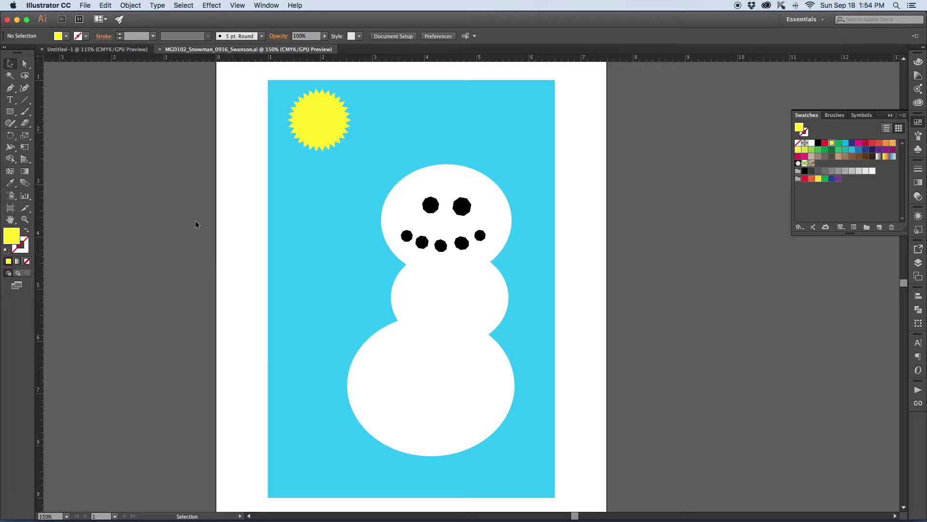
# Choose the Line Segment tool and set it to no fill with a black stroke.
pyautogui.click(24, 102)
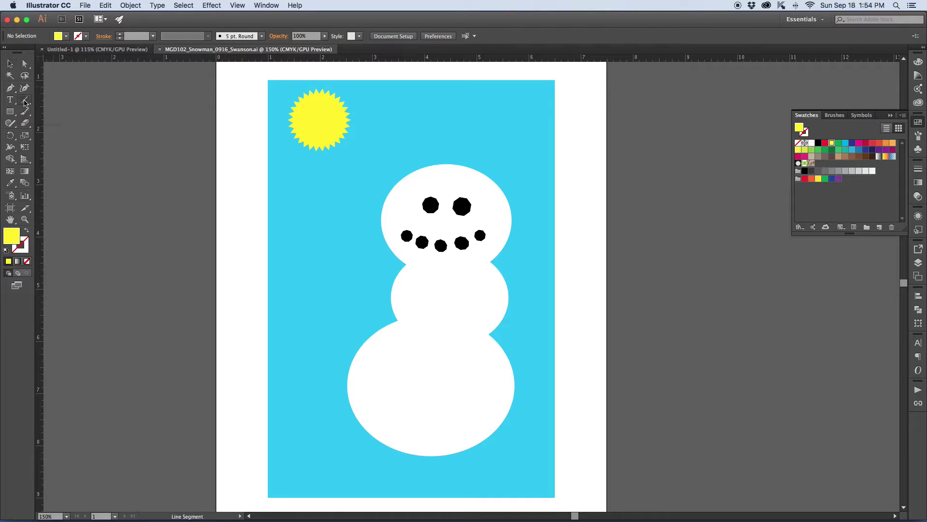
pyautogui.click(27, 232)
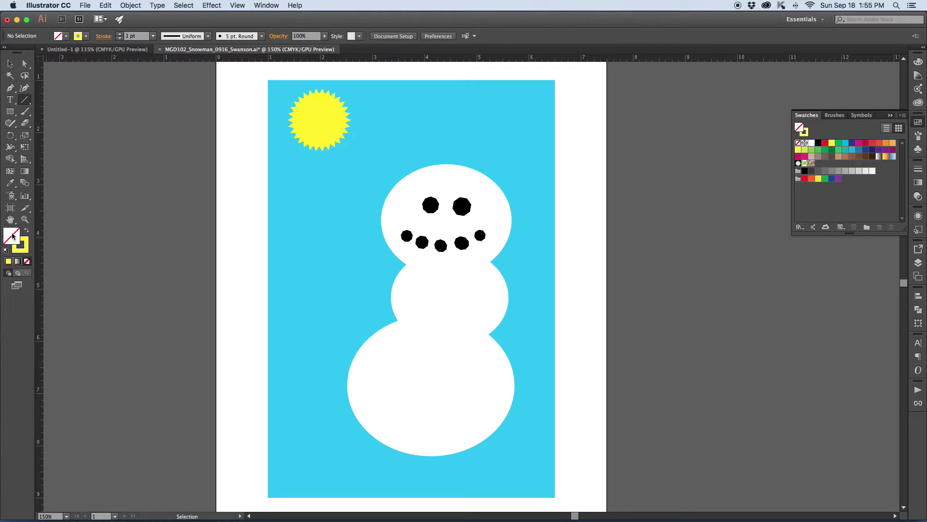
pyautogui.click(24, 249)
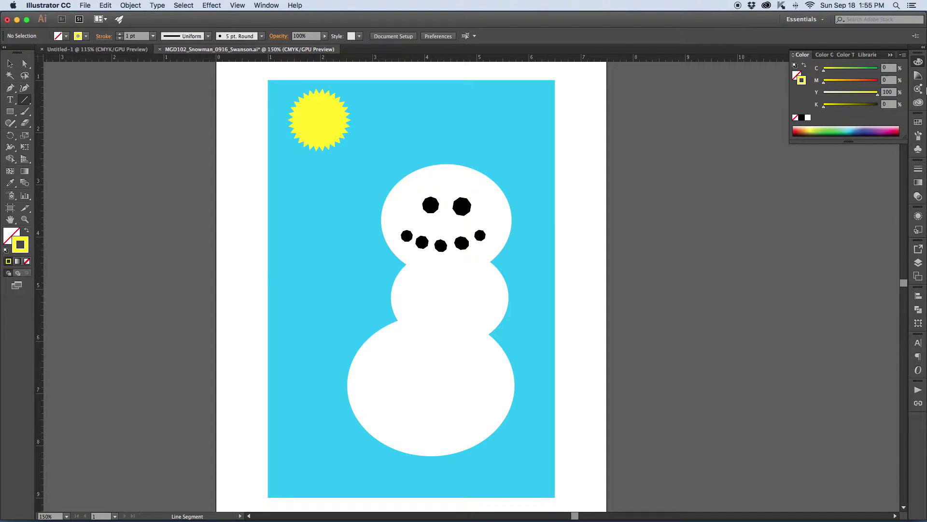
pyautogui.click(803, 119)
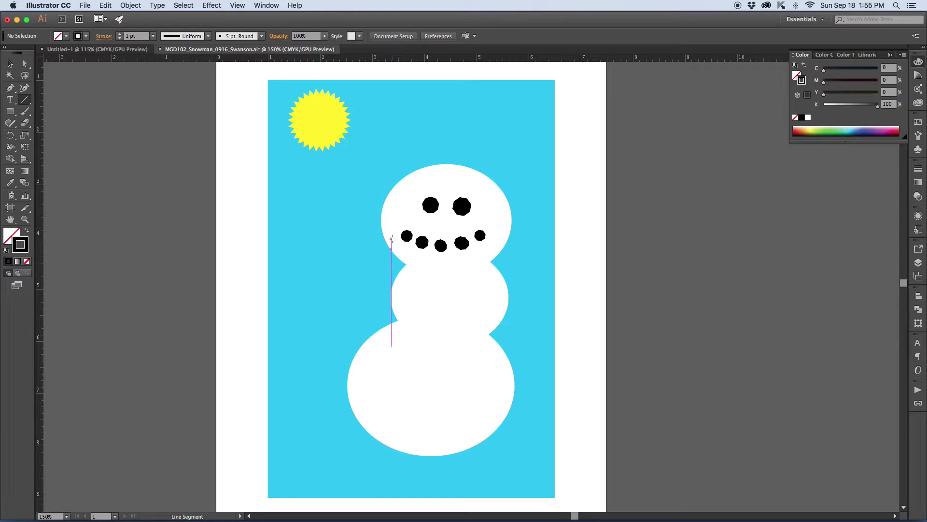
# Draw a slanted line about 1.05 in wide and 0.16 in high, outward from below the snowman's left mouth corner.
pyautogui.scroll(2, 392, 237)
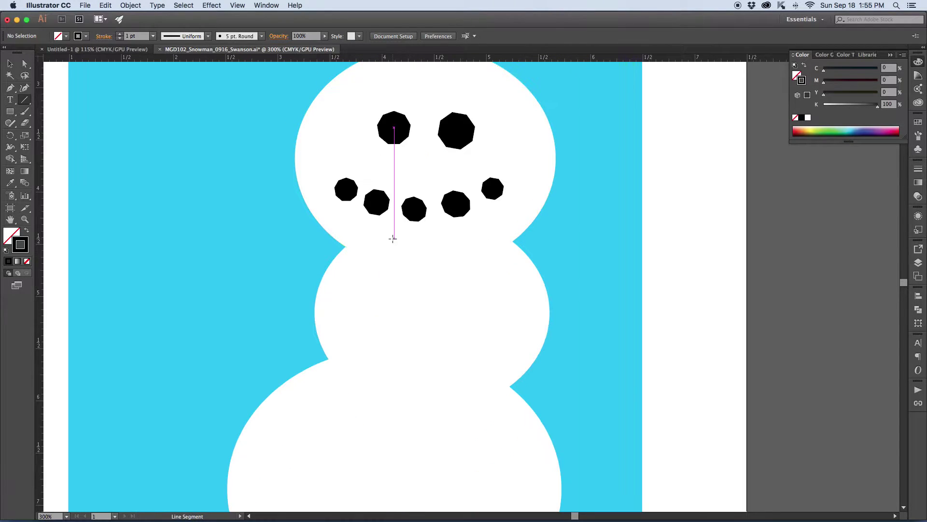
pyautogui.moveTo(392, 238); pyautogui.dragTo(480, 313)
pyautogui.moveTo(411, 282); pyautogui.dragTo(302, 298)
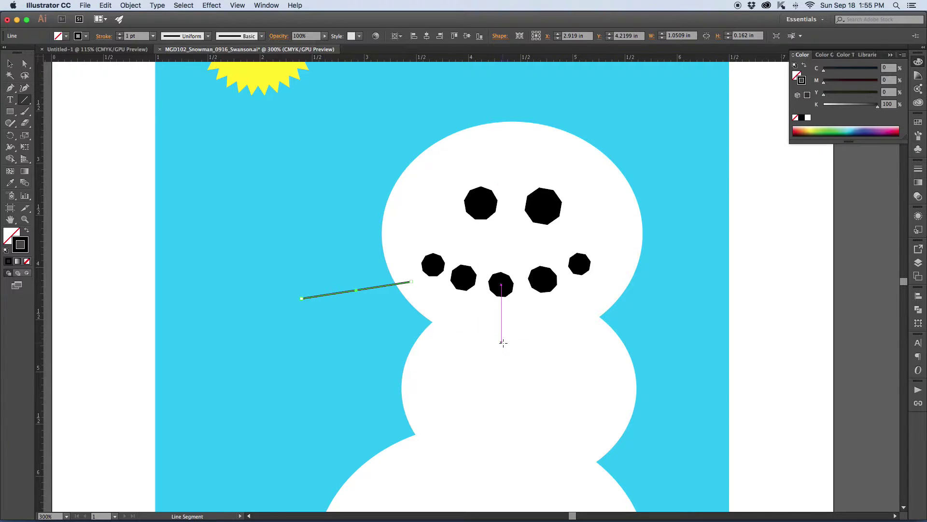
pyautogui.click(11, 64)
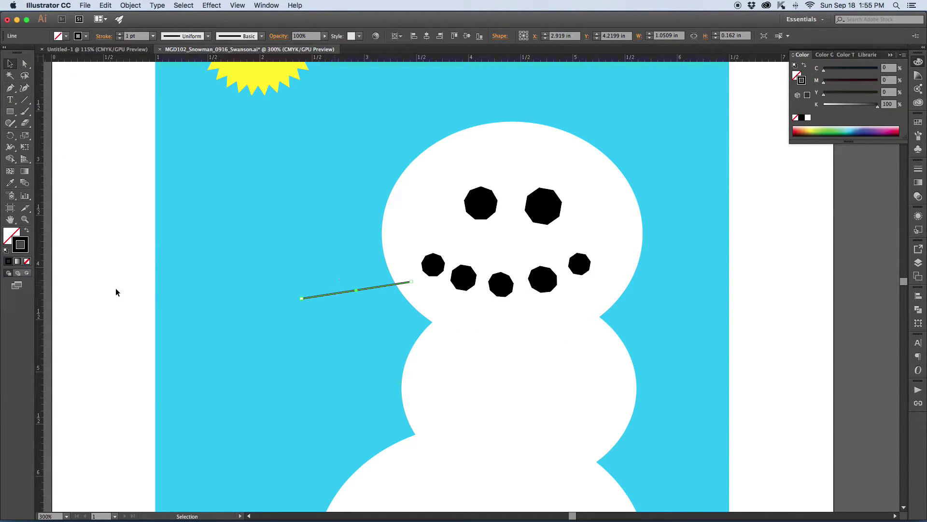
pyautogui.click(128, 289)
# Move the slanted line slightly down, to about X 2.93 in and Y 4.31 in.
pyautogui.press('super+equal')
pyautogui.press('super+equal')
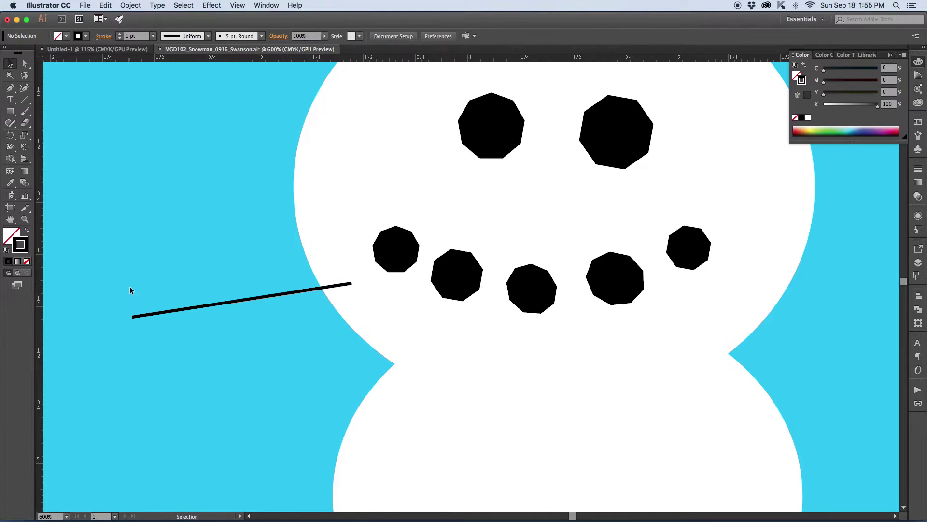
pyautogui.moveTo(217, 366); pyautogui.dragTo(383, 416)
pyautogui.click(548, 256)
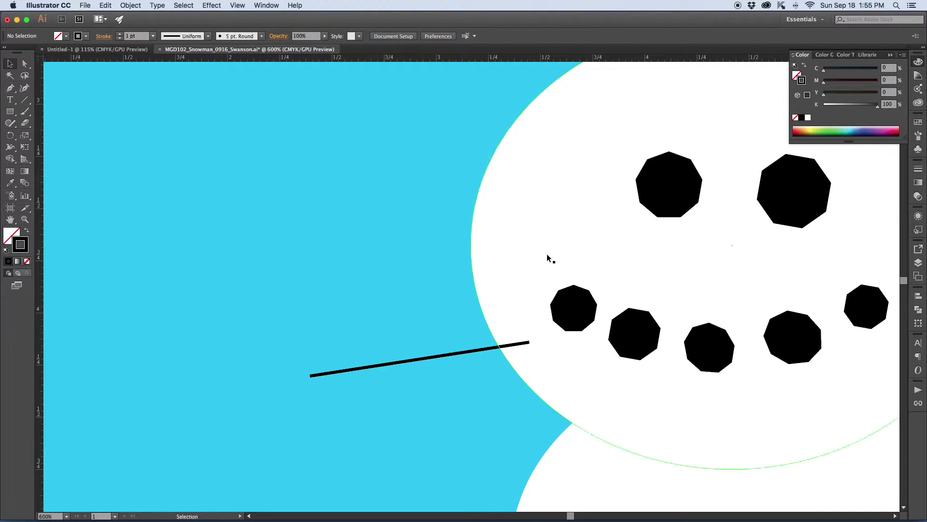
pyautogui.scroll(5, 570, 257)
pyautogui.scroll(-6, 570, 257)
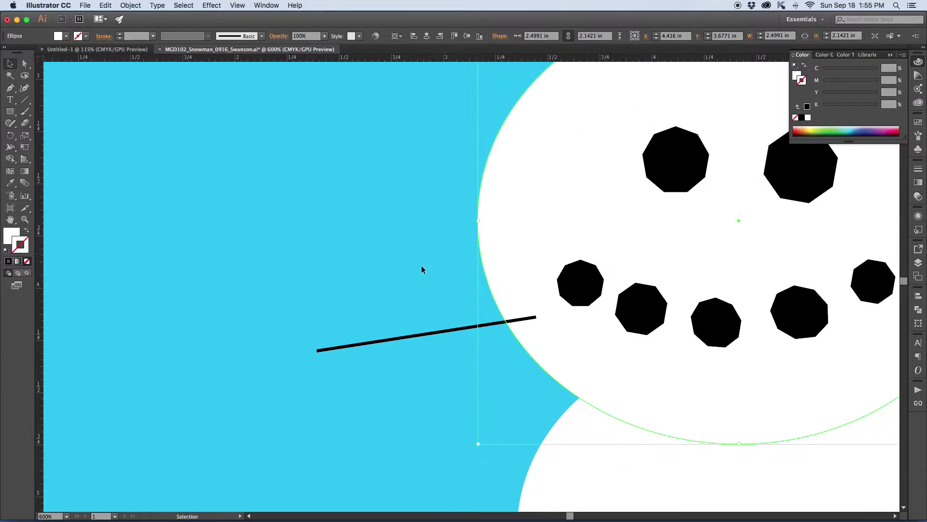
pyautogui.click(383, 340)
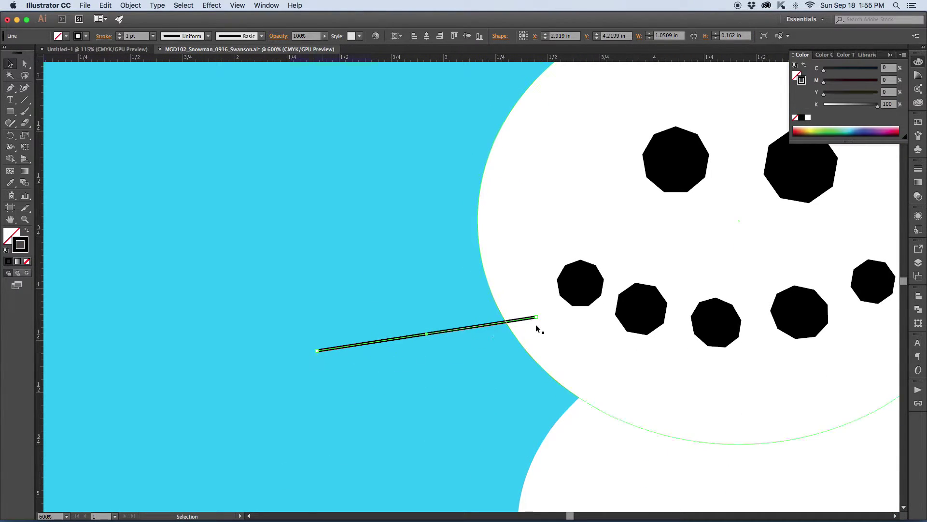
pyautogui.moveTo(428, 335)
pyautogui.mouseDown()
pyautogui.moveTo(429, 352)
pyautogui.moveTo(427, 312)
pyautogui.moveTo(418, 310)
pyautogui.moveTo(431, 344)
pyautogui.mouseUp()
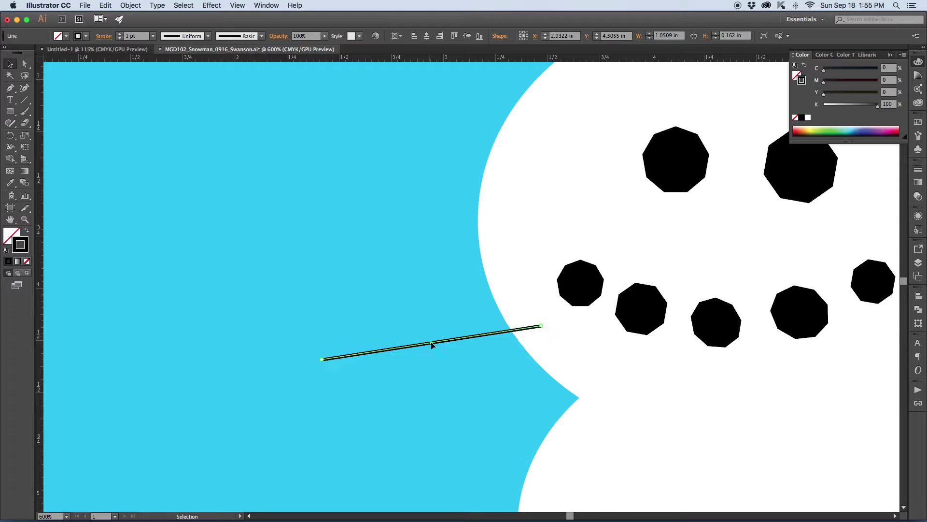
# Shorten and steepen the line by moving its outer end to about X 2.69 in, Y 4.44 in.
pyautogui.click(372, 288)
pyautogui.click(340, 361)
pyautogui.moveTo(321, 360); pyautogui.dragTo(380, 378)
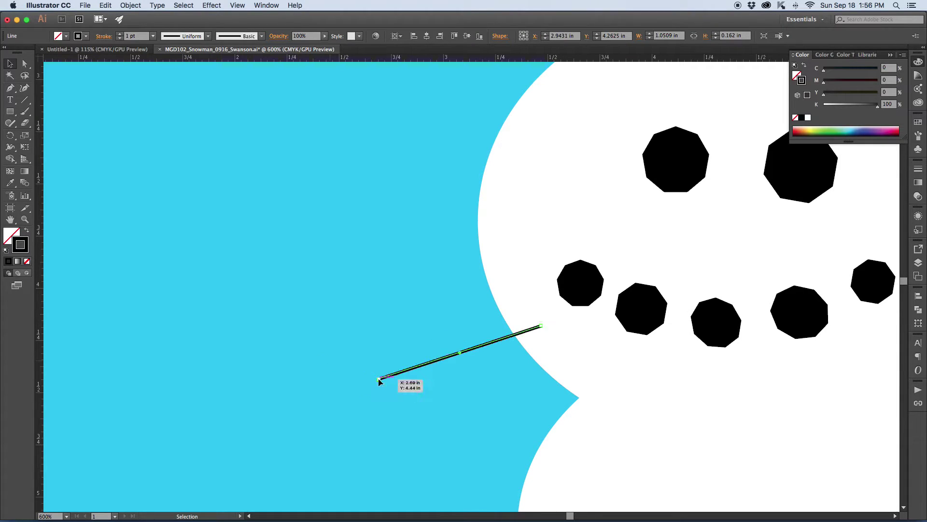
pyautogui.click(471, 405)
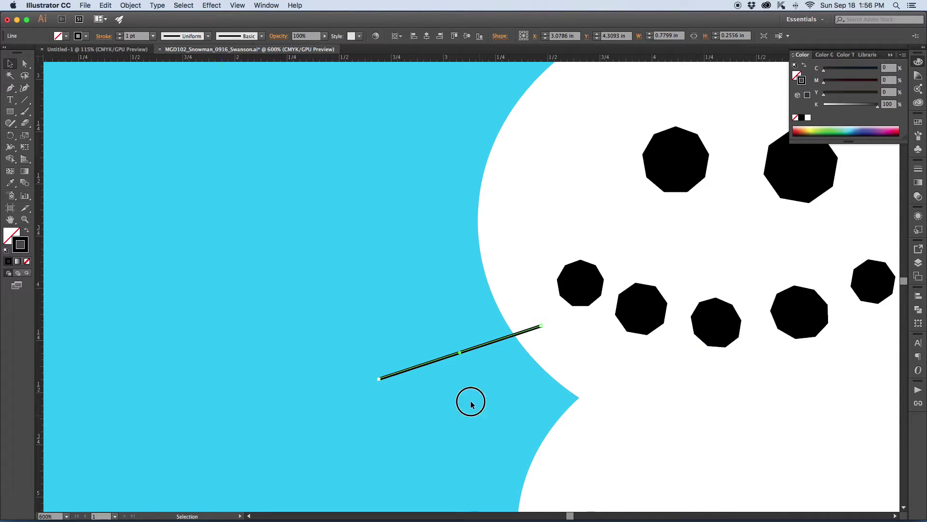
# Give the line a 5 pt stroke and a variable width profile that tapers at both ends and bulges off-centre.
pyautogui.click(434, 365)
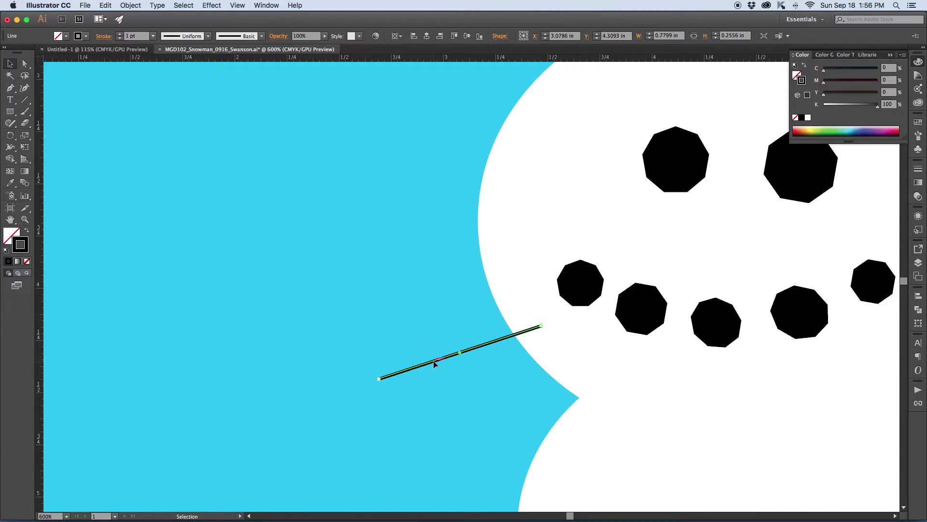
pyautogui.click(152, 35)
pyautogui.click(169, 123)
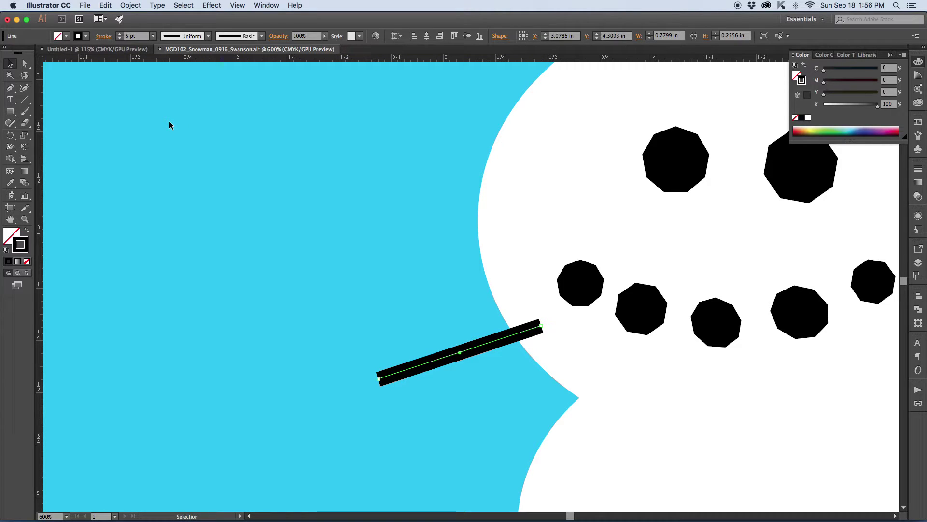
pyautogui.click(209, 37)
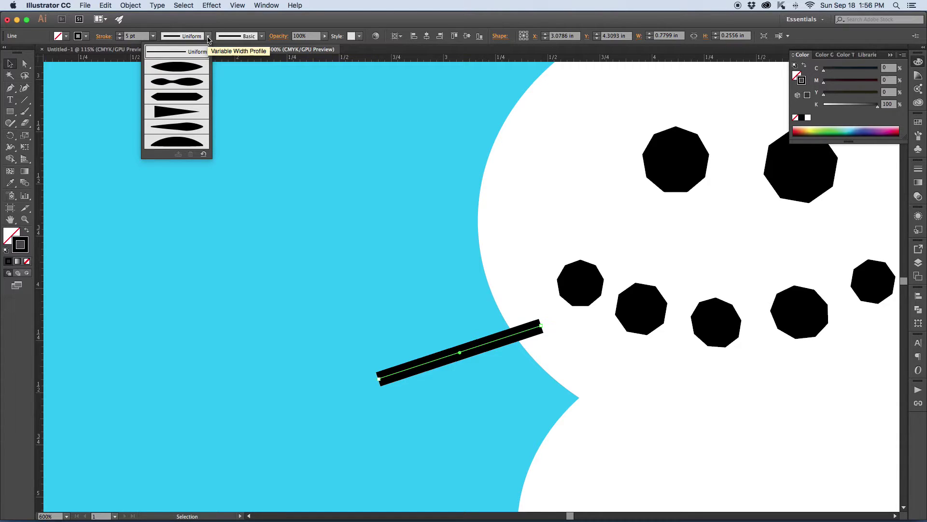
pyautogui.click(186, 129)
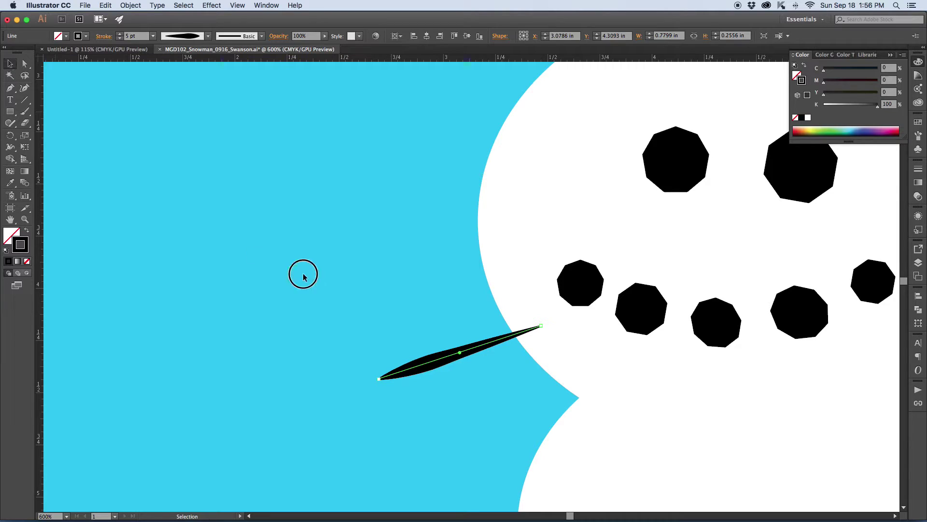
# Extend the tapered line's outer end to about 0.98 in wide by 0.37 in high and set its stroke to 10 pt.
pyautogui.click(519, 454)
pyautogui.click(425, 364)
pyautogui.moveTo(379, 381); pyautogui.dragTo(336, 402)
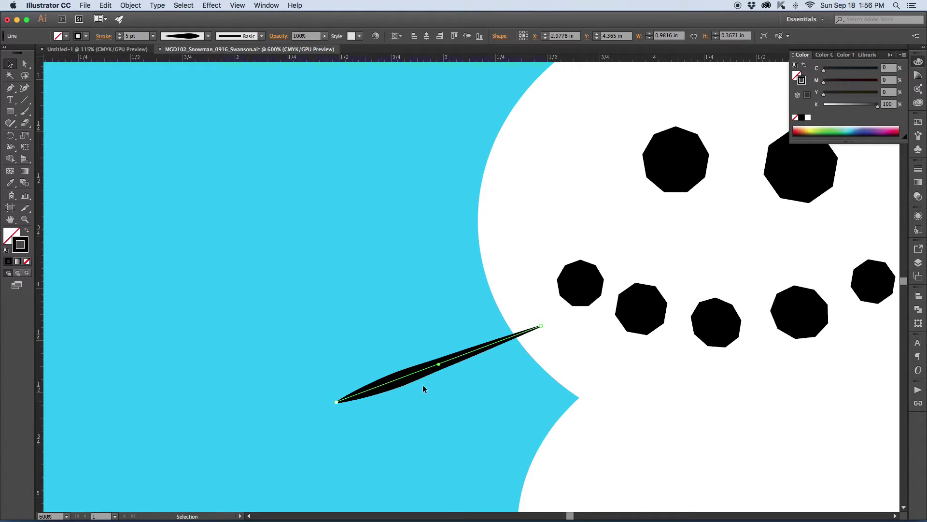
pyautogui.click(155, 37)
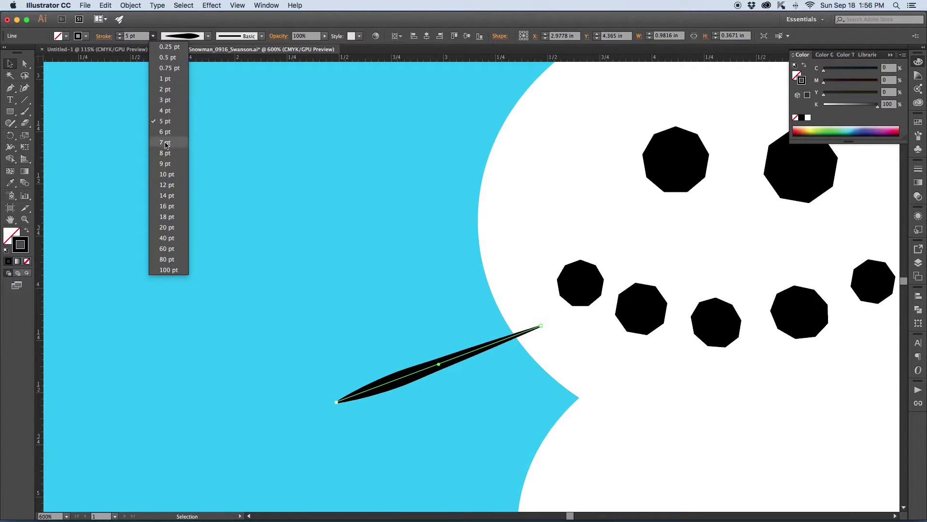
pyautogui.click(164, 179)
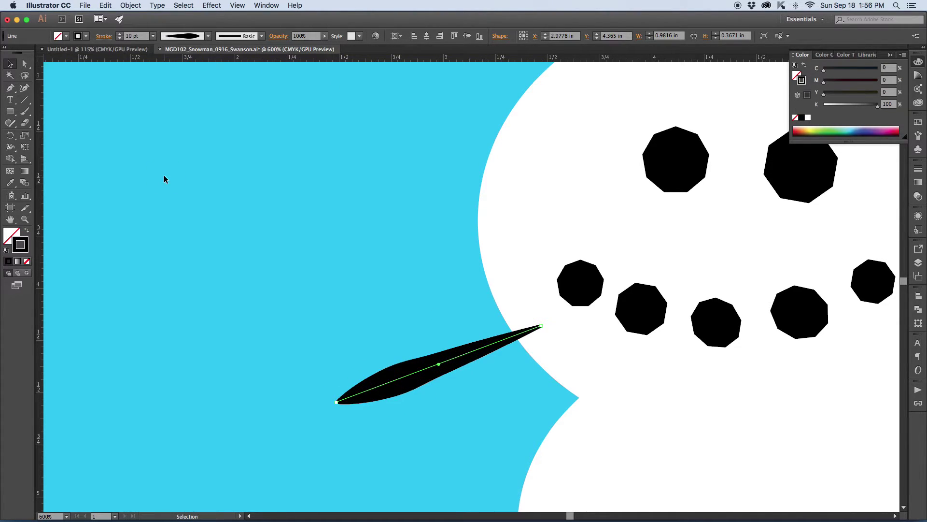
pyautogui.click(268, 232)
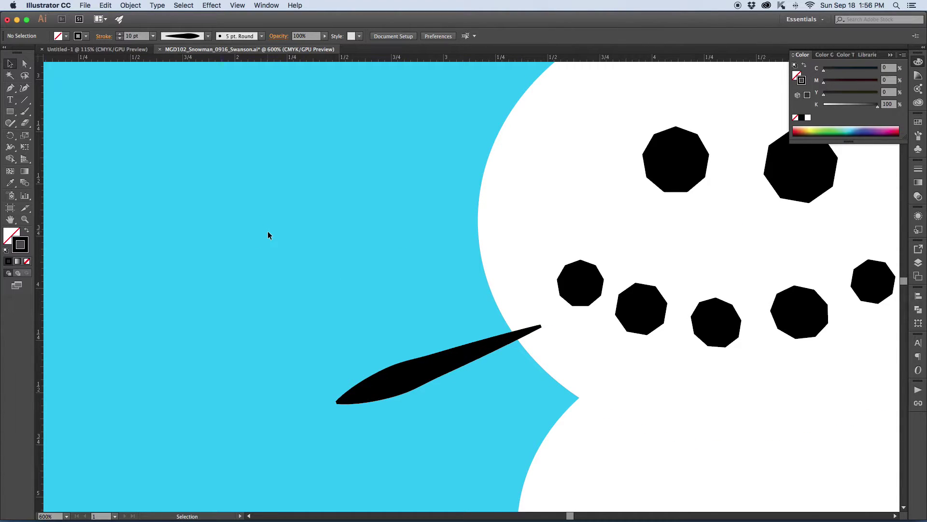
# Draw an angular pipe bowl outline with the Pen tool around the stem's thick outer end, starting at about X 2.40 in, Y 4.22 in.
pyautogui.press('super+minus')
pyautogui.press('super+minus')
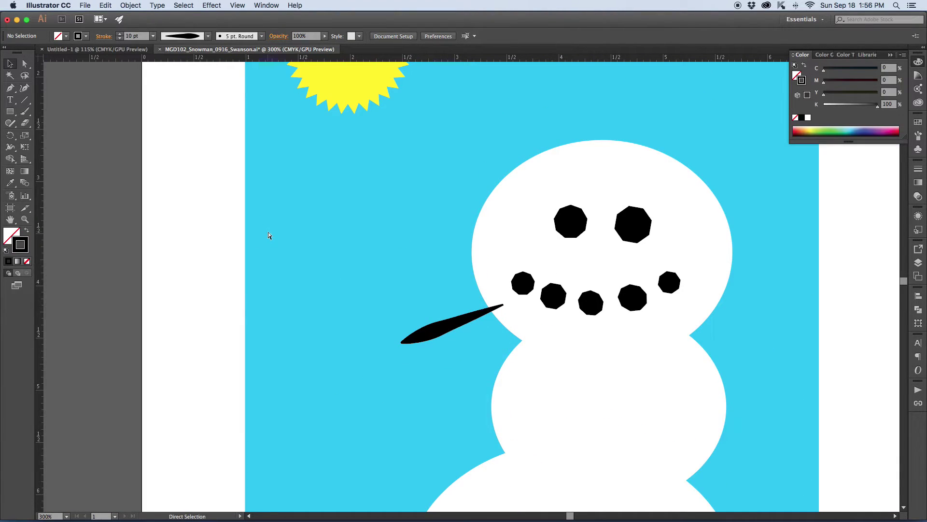
pyautogui.press('super+plus')
pyautogui.press('super+plus')
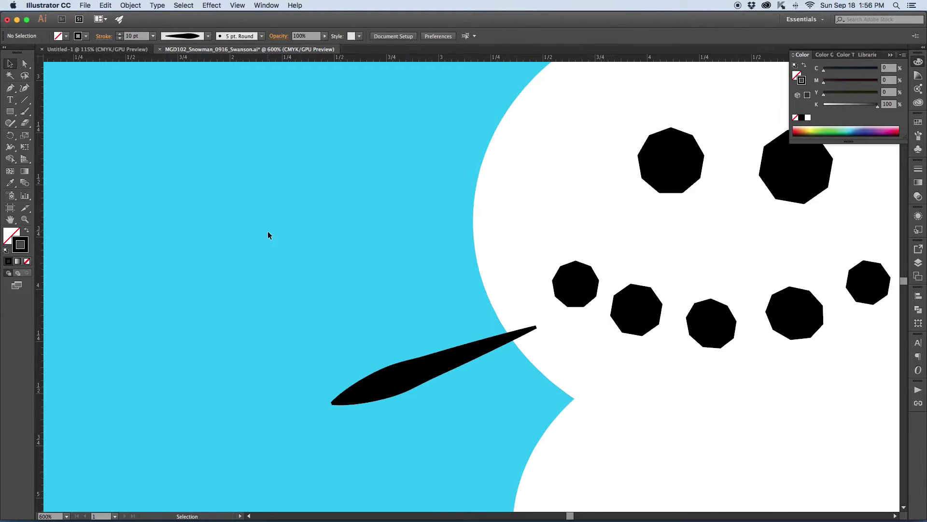
pyautogui.moveTo(445, 433); pyautogui.dragTo(454, 259)
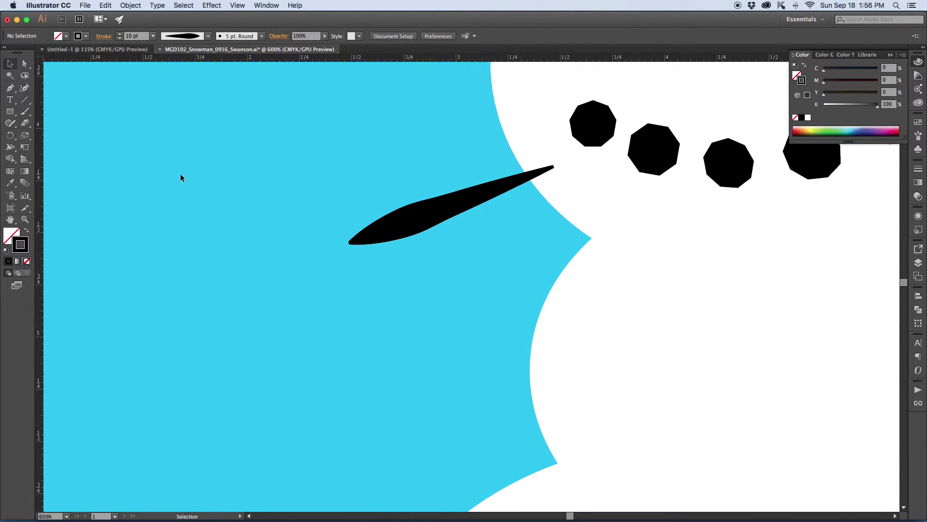
pyautogui.click(10, 89)
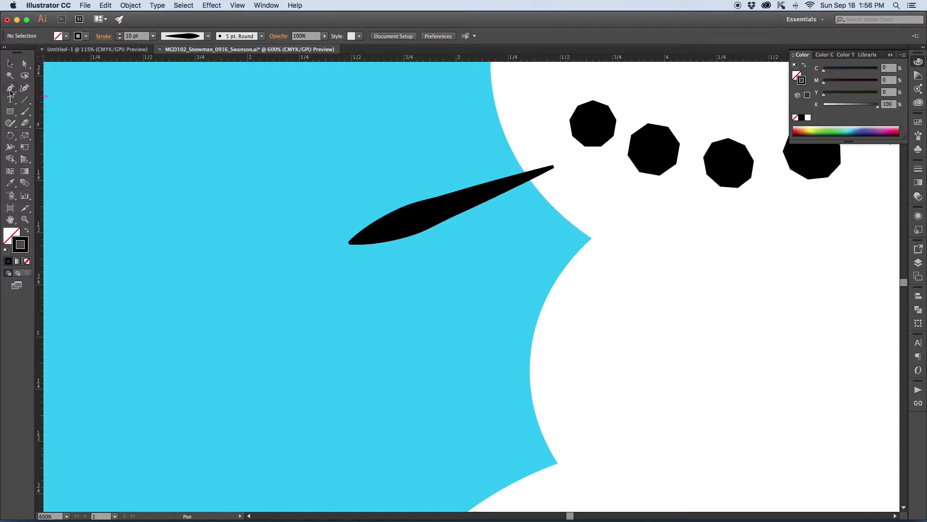
pyautogui.click(331, 174)
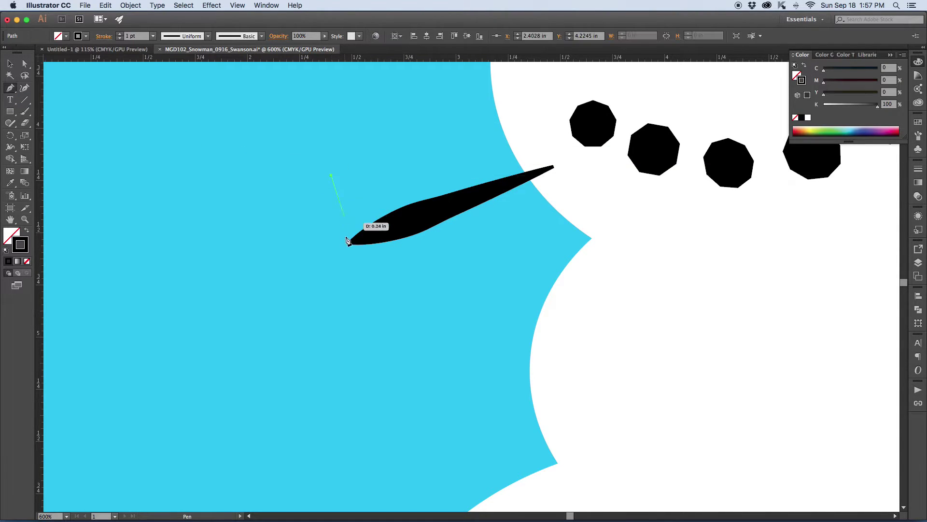
pyautogui.click(368, 269)
pyautogui.click(332, 293)
pyautogui.click(315, 291)
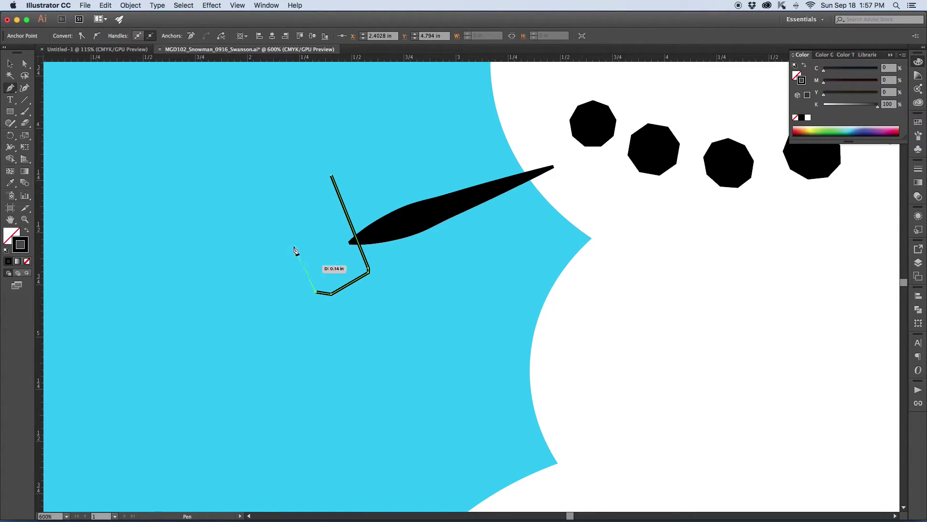
pyautogui.click(261, 199)
pyautogui.click(323, 171)
pyautogui.click(333, 175)
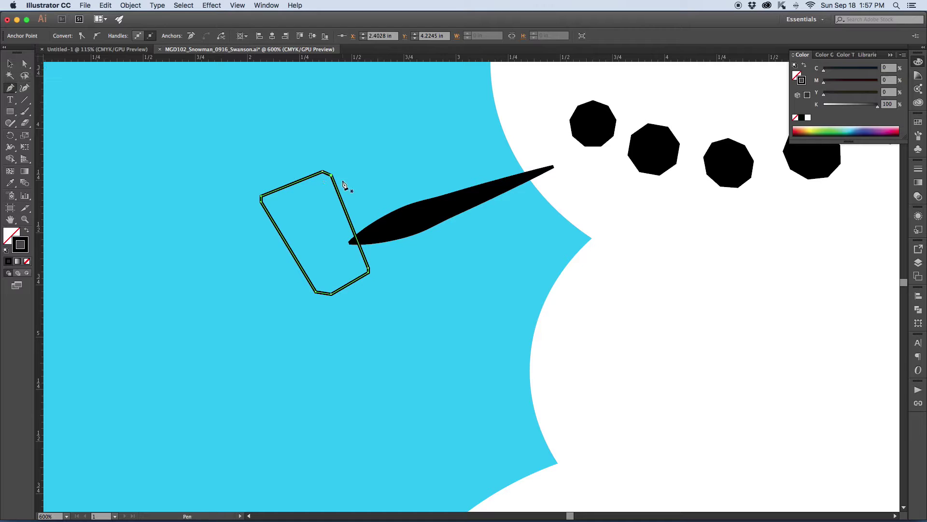
# Remove the bowl outline's short closing segment and close the path again on its starting anchor point.
pyautogui.press('super+equal')
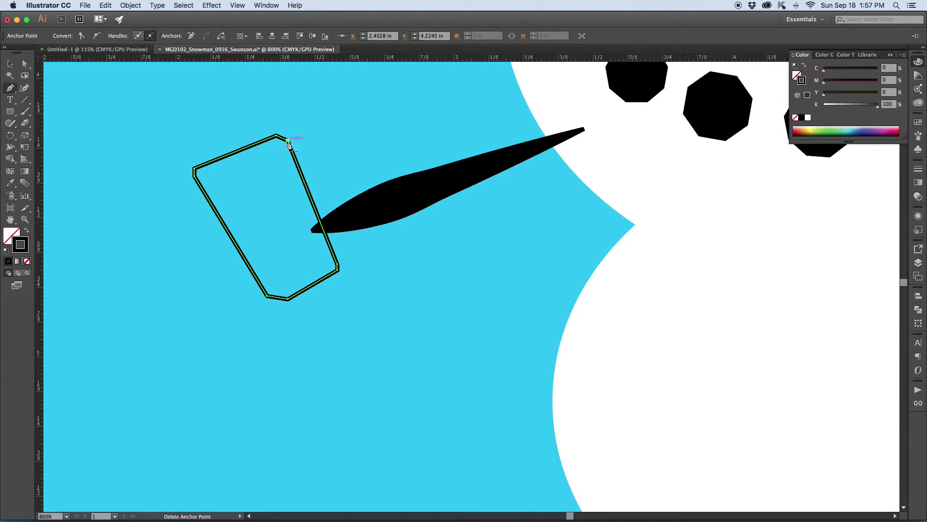
pyautogui.moveTo(288, 142); pyautogui.dragTo(615, 420)
pyautogui.press('super+equal')
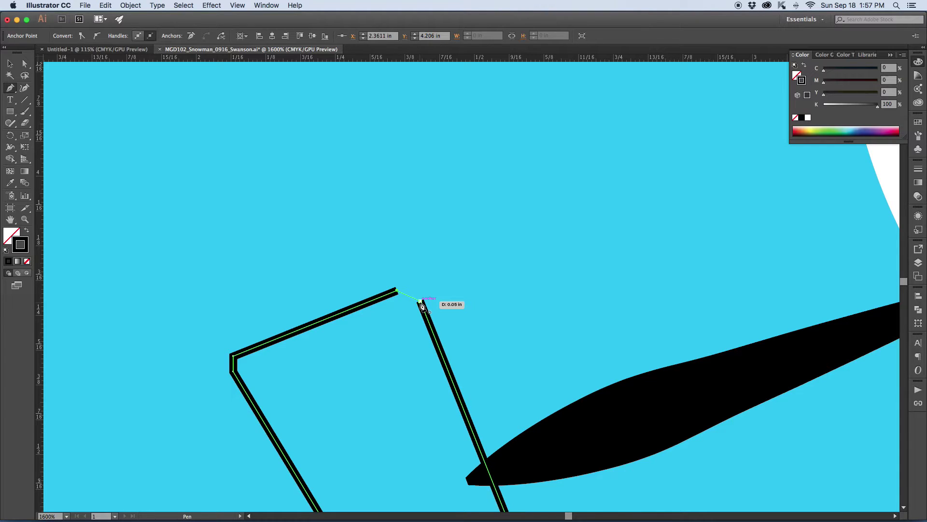
pyautogui.click(420, 301)
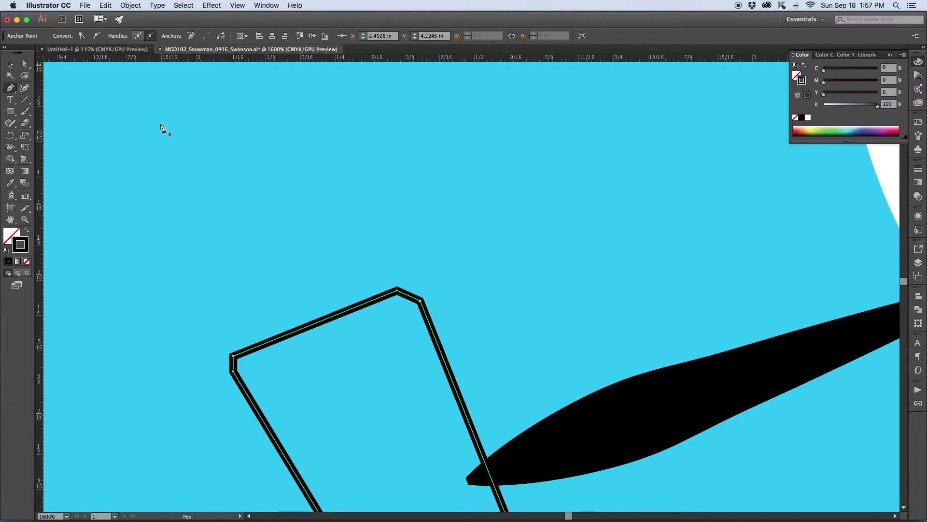
# Swap the pipe bowl's fill and stroke to give it a solid black fill without a stroke, and deselect it.
pyautogui.click(10, 65)
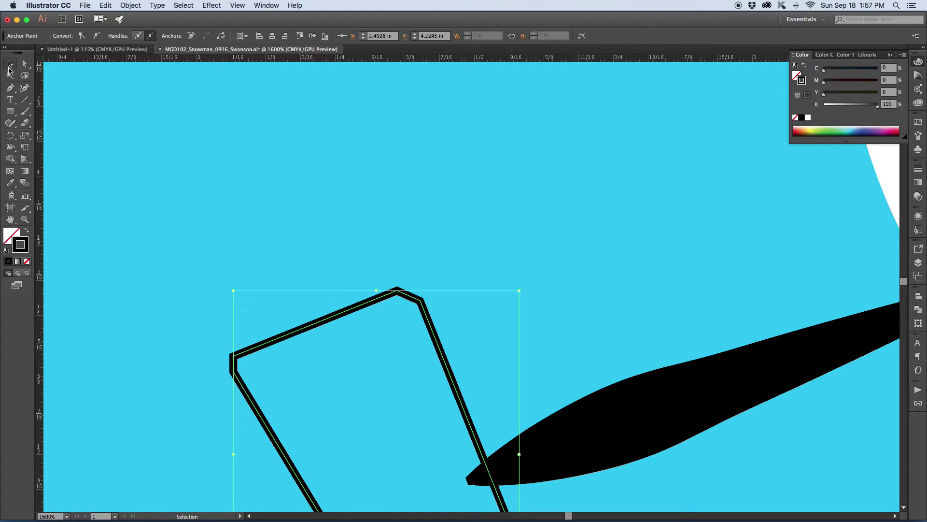
pyautogui.scroll(-5, 413, 236)
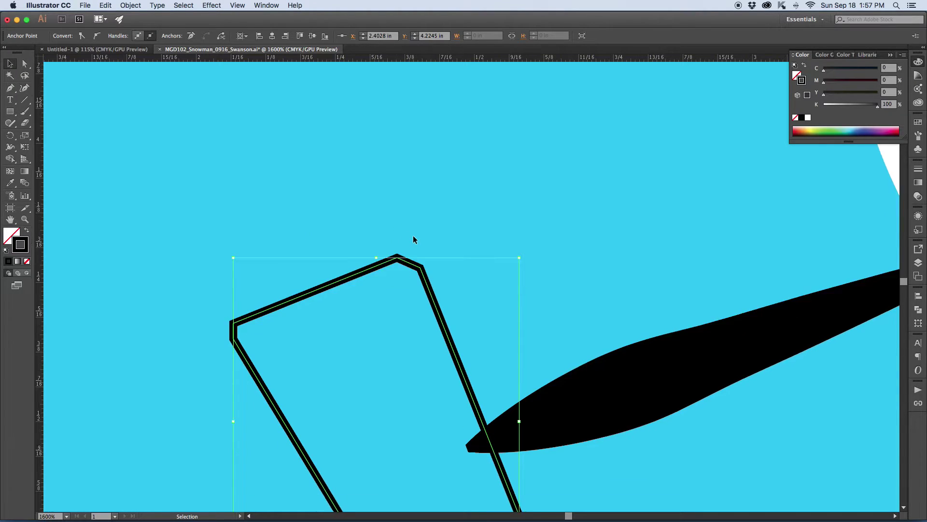
pyautogui.scroll(-1, 413, 239)
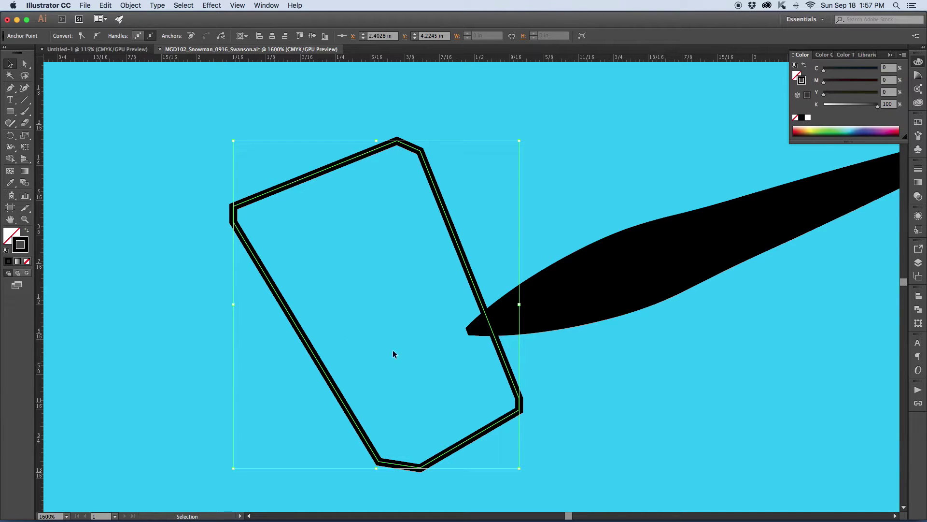
pyautogui.click(26, 233)
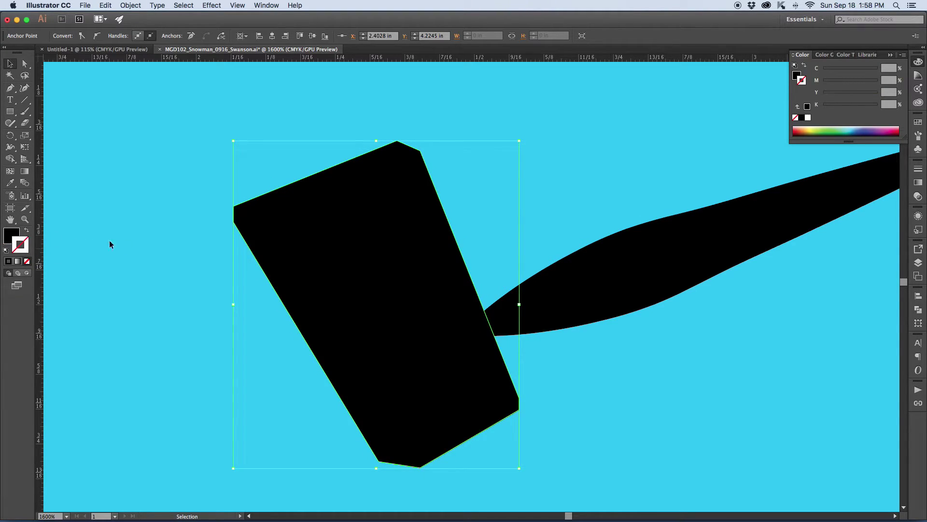
pyautogui.click(129, 242)
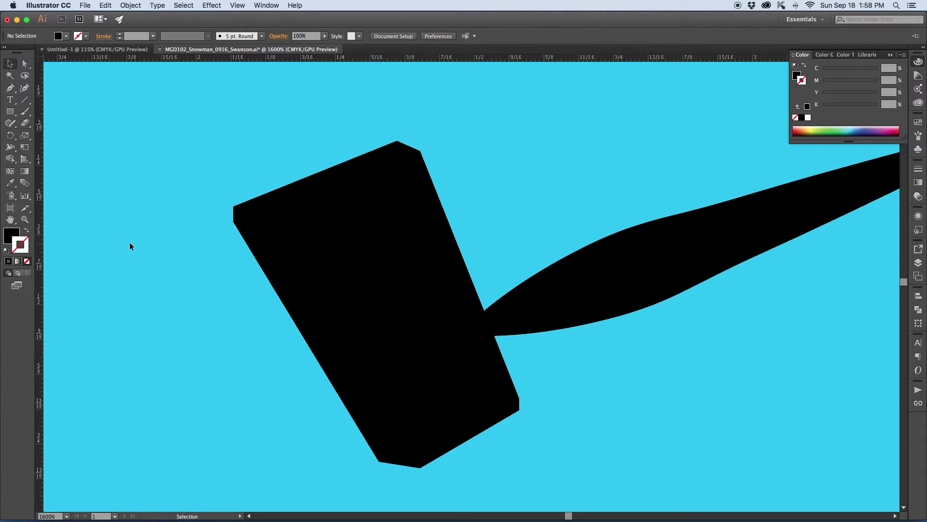
# Draw the lower edge of a crooked hat brim across the snowman's head with the Pen tool, from about X 2.79 in, Y 2.56 in to X 6.29 in, Y 3.26 in.
pyautogui.press('super+minus')
pyautogui.press('super+minus')
pyautogui.press('super+minus')
pyautogui.press('super+minus')
pyautogui.press('super+minus')
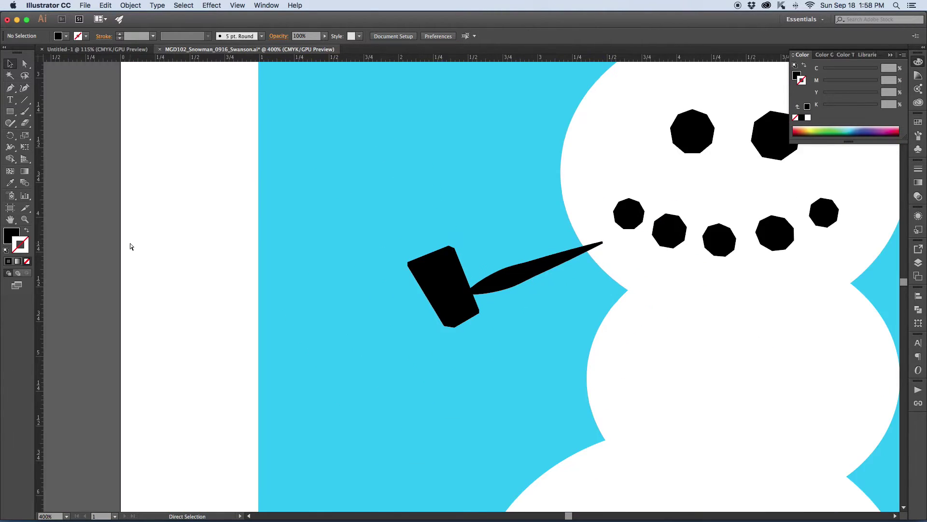
pyautogui.moveTo(818, 259); pyautogui.dragTo(697, 350)
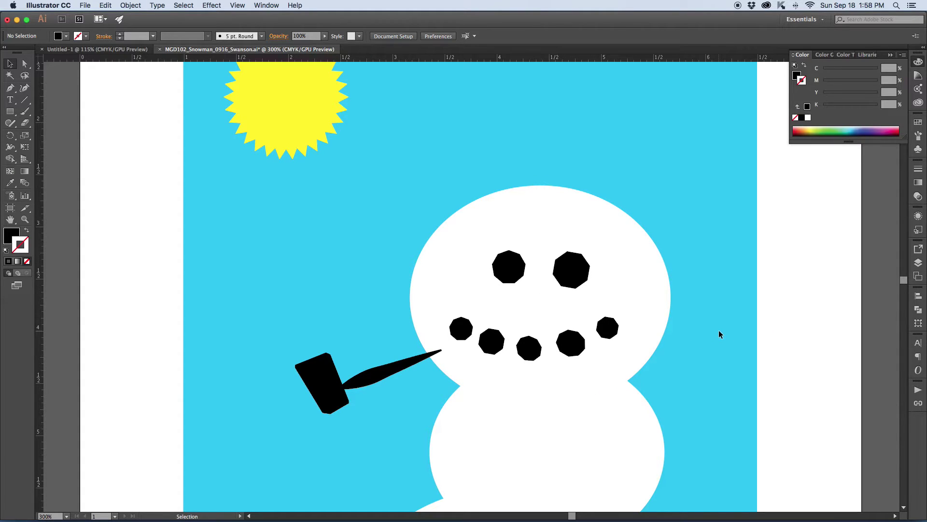
pyautogui.hscroll(5, 718, 329)
pyautogui.scroll(2, 719, 330)
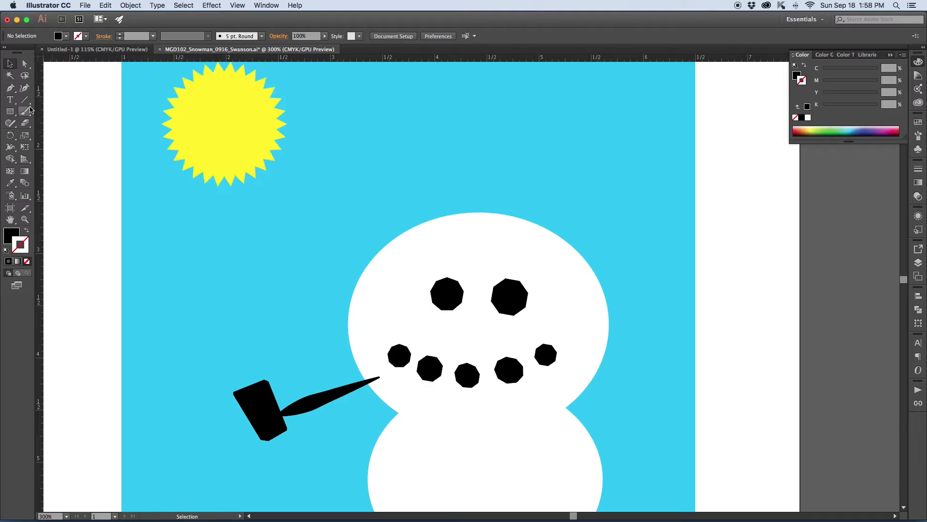
pyautogui.click(11, 88)
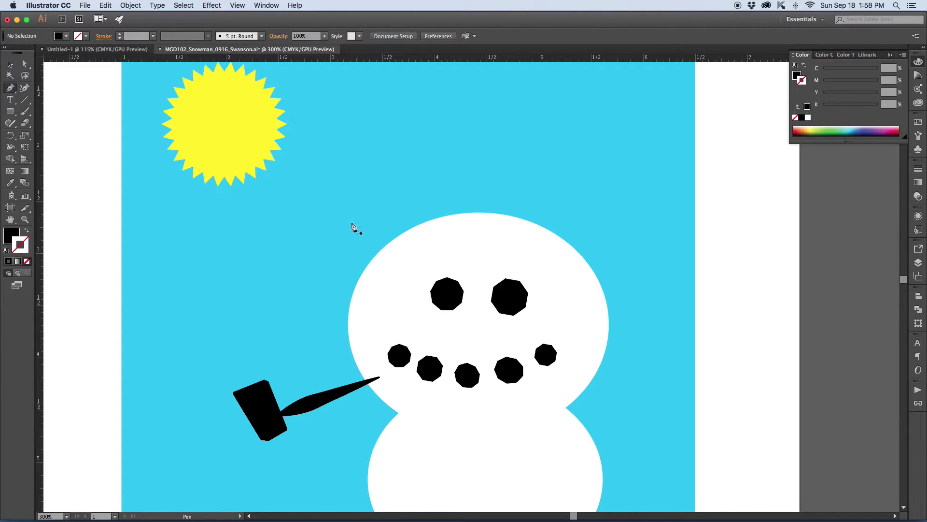
pyautogui.click(308, 208)
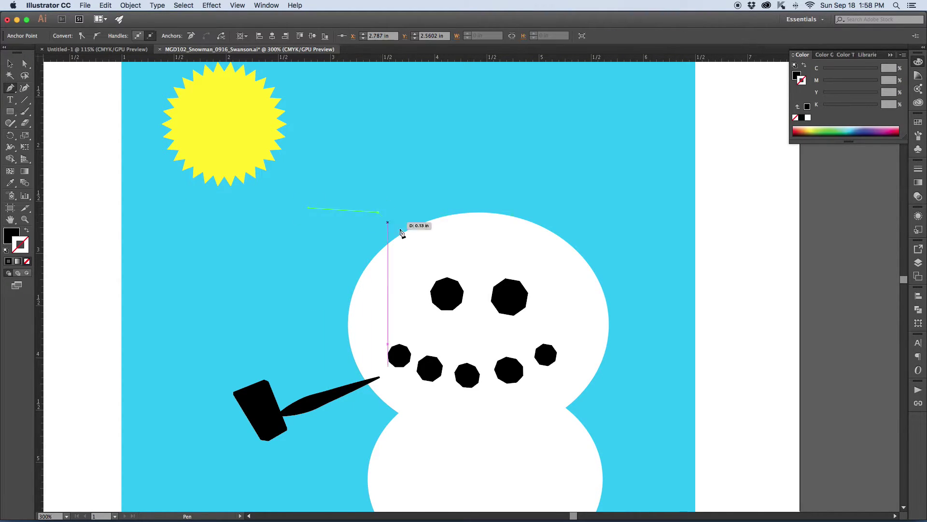
pyautogui.click(423, 241)
pyautogui.click(506, 238)
pyautogui.click(541, 259)
pyautogui.click(565, 263)
pyautogui.click(625, 252)
pyautogui.click(651, 284)
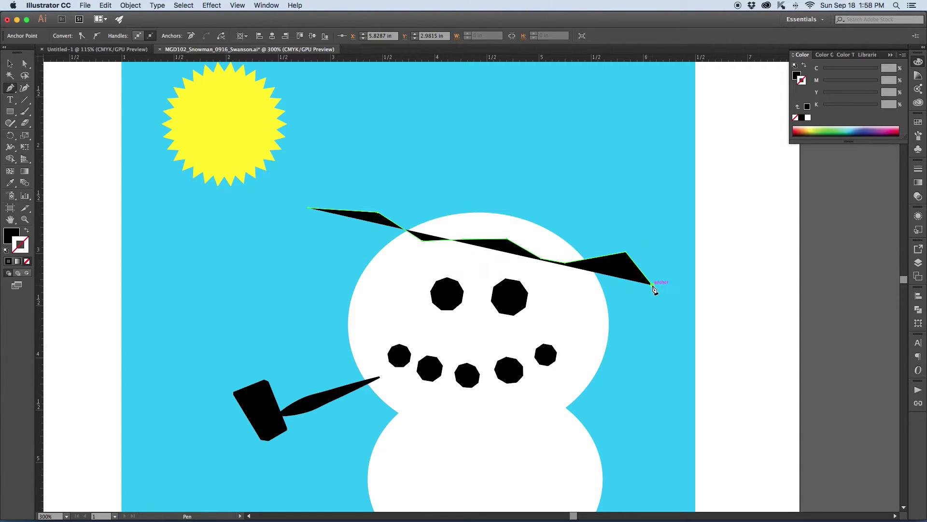
pyautogui.click(672, 281)
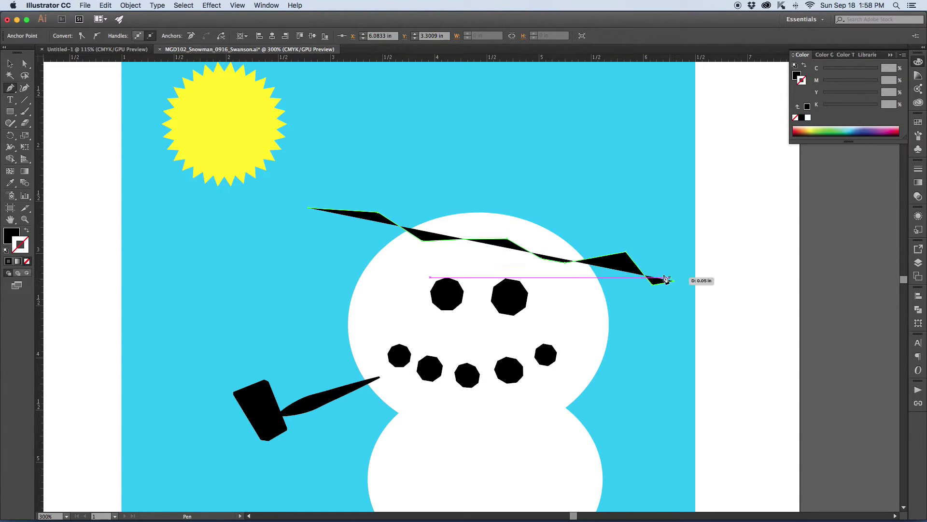
# Continue the hat path back along the drooping brim, up the crown's right side and across its slanted top.
pyautogui.click(628, 247)
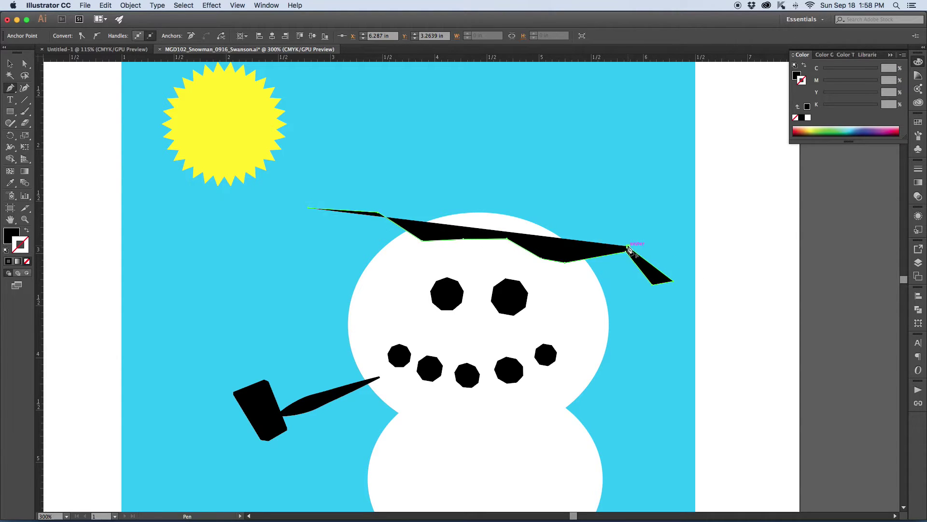
pyautogui.click(571, 241)
pyautogui.click(582, 201)
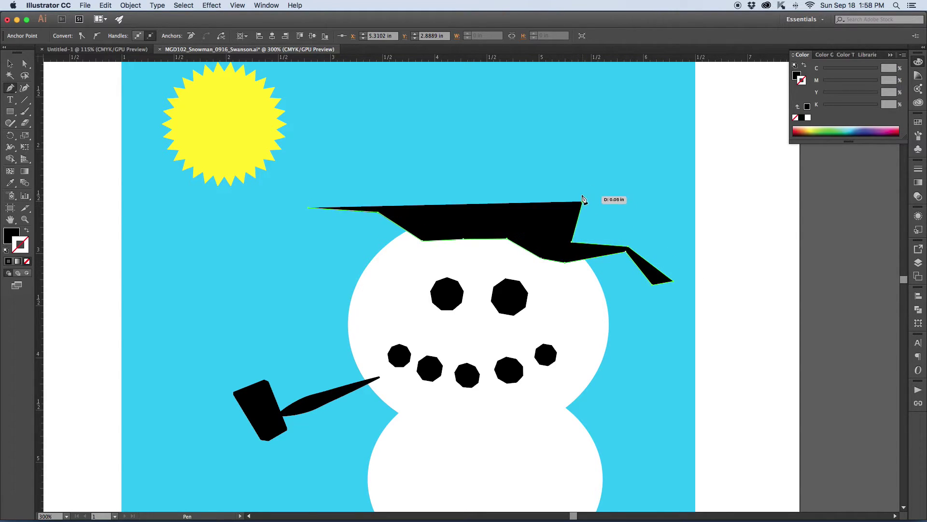
pyautogui.click(594, 186)
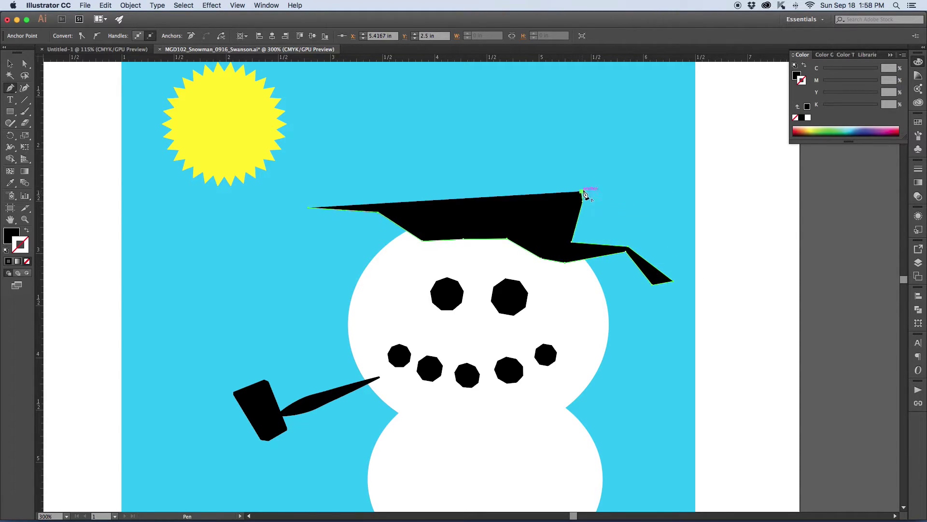
pyautogui.click(594, 160)
pyautogui.click(651, 116)
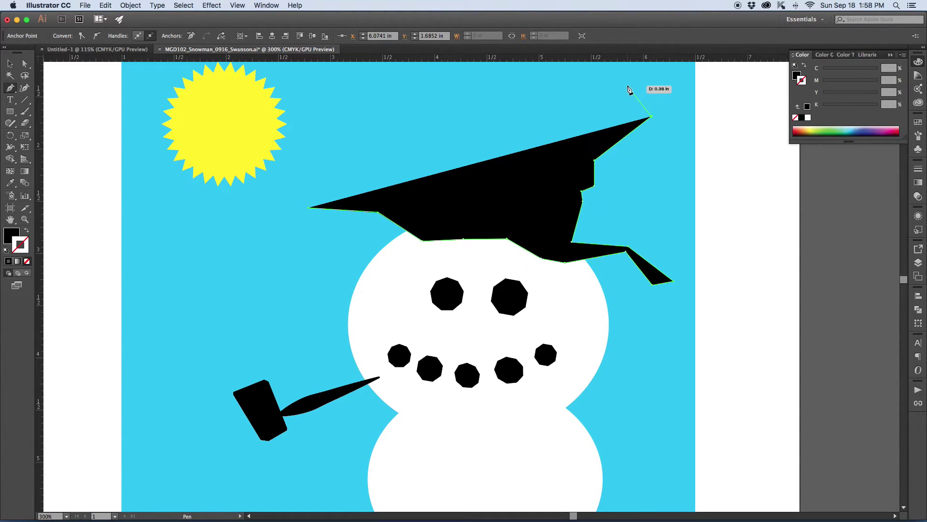
pyautogui.click(627, 86)
pyautogui.click(480, 67)
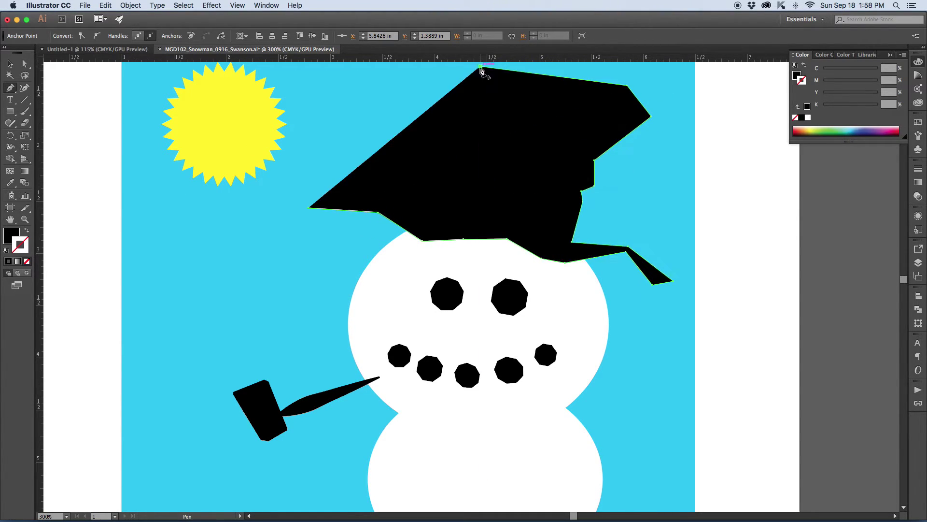
# Continue the hat path down the crown's left side and out along the left brim, closing it on the starting anchor.
pyautogui.click(450, 142)
pyautogui.click(453, 159)
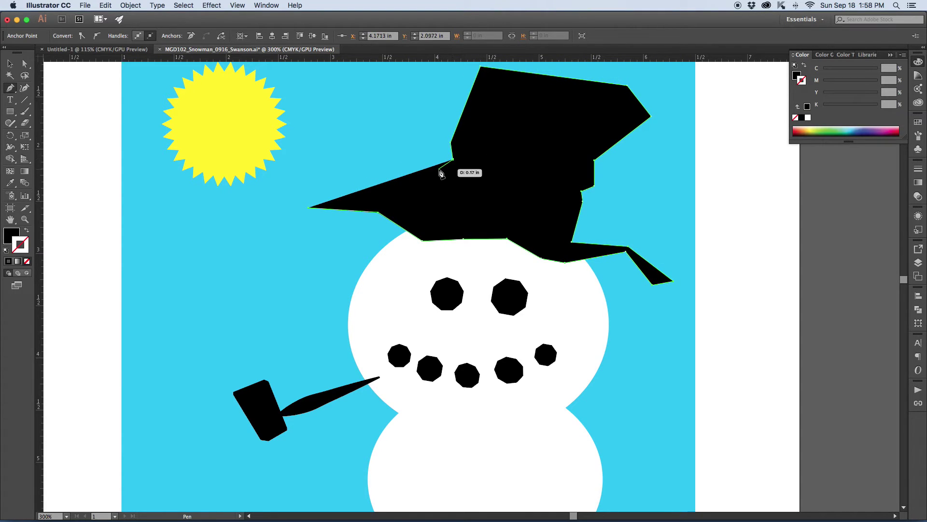
pyautogui.click(426, 178)
pyautogui.click(393, 188)
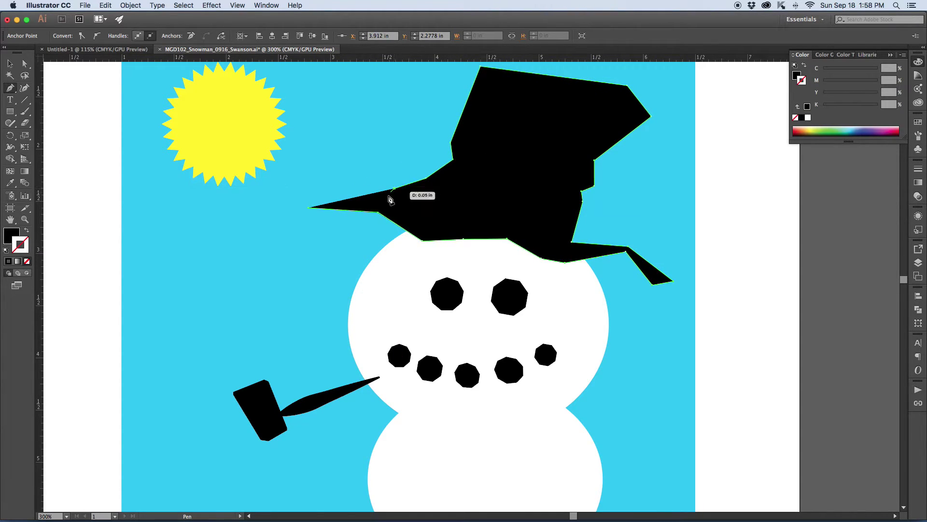
pyautogui.click(384, 206)
pyautogui.click(318, 199)
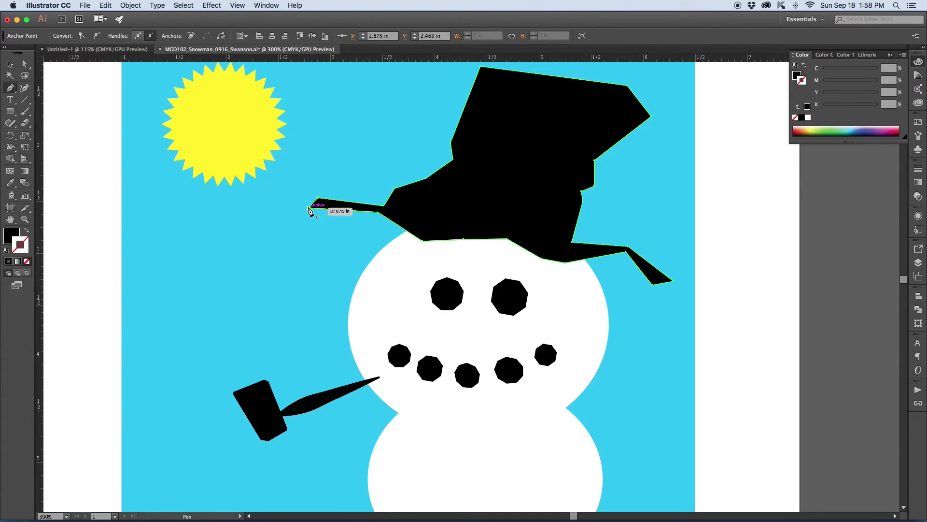
pyautogui.click(310, 211)
# Move the black hat slightly right and down on the snowman's head and deselect it.
pyautogui.press('v')
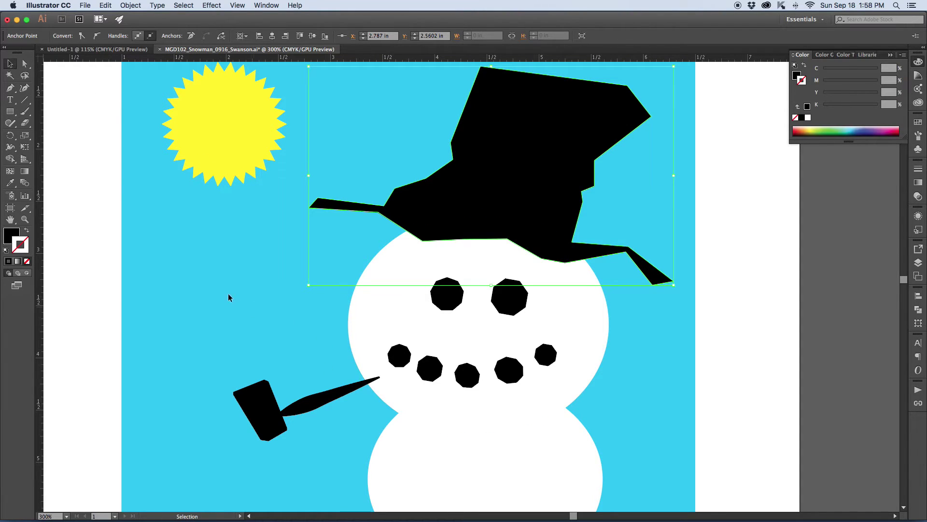
pyautogui.click(389, 323)
pyautogui.moveTo(488, 205); pyautogui.dragTo(500, 207)
pyautogui.click(719, 251)
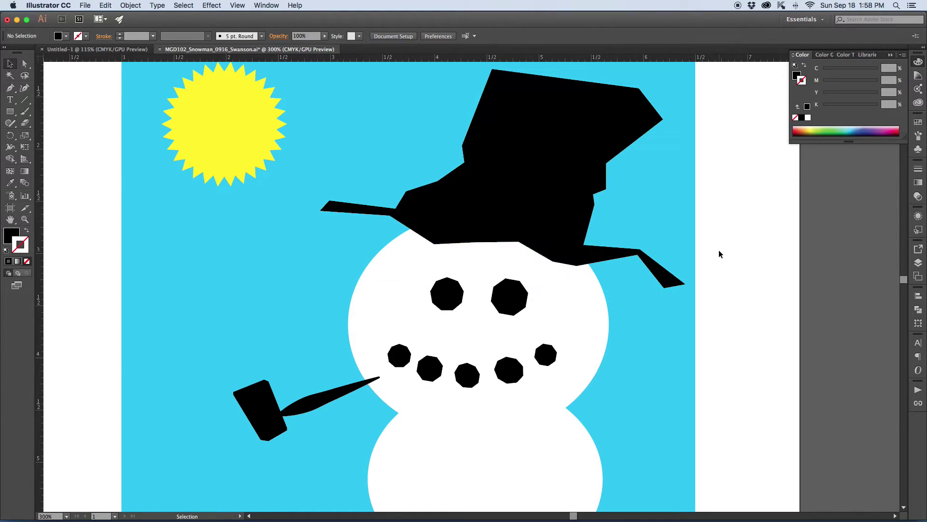
# Select the snowman's hat and enlarge the CMYK color spectrum for picking a color.
pyautogui.press('super+minus')
pyautogui.press('super+minus')
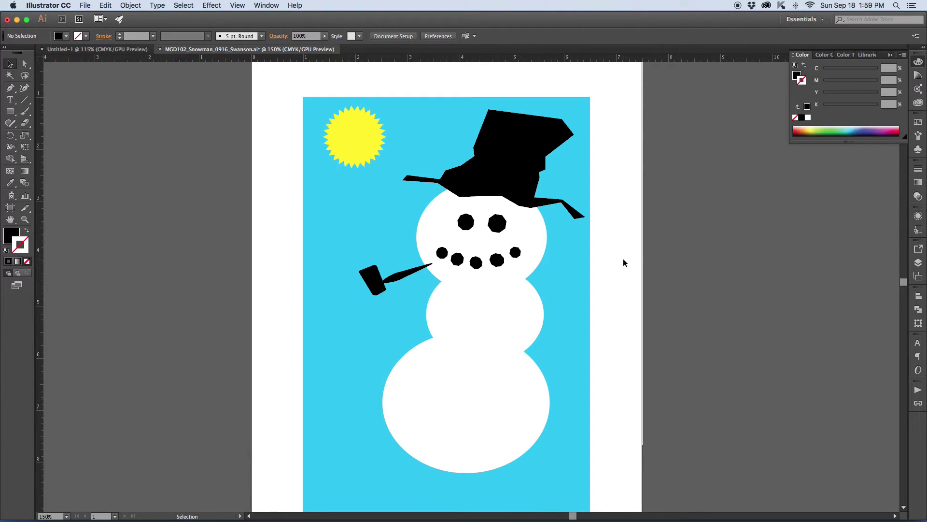
pyautogui.scroll(-3, 623, 260)
pyautogui.scroll(2, 623, 261)
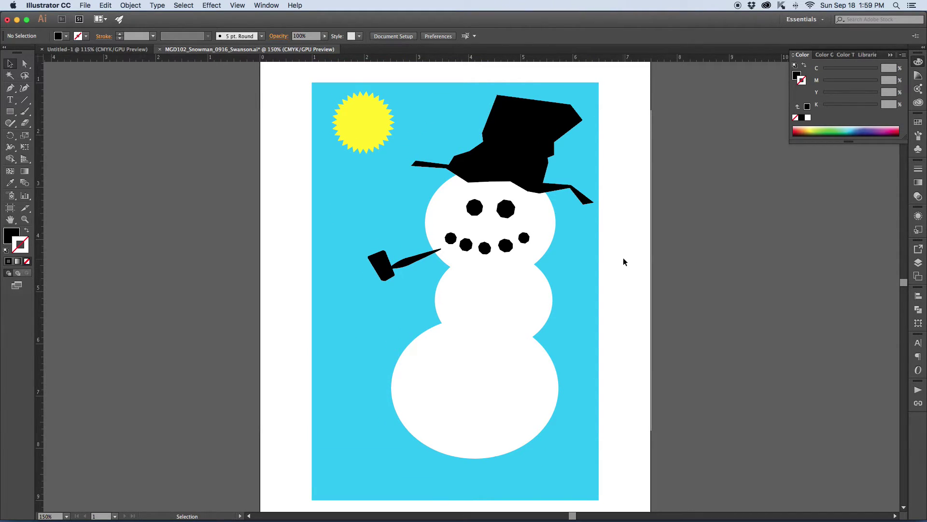
pyautogui.click(409, 262)
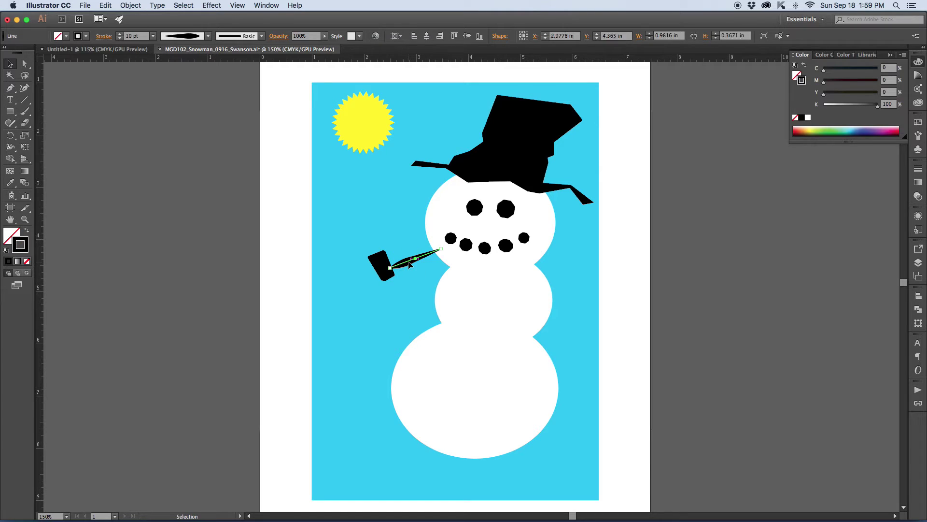
pyautogui.hscroll(1, 408, 264)
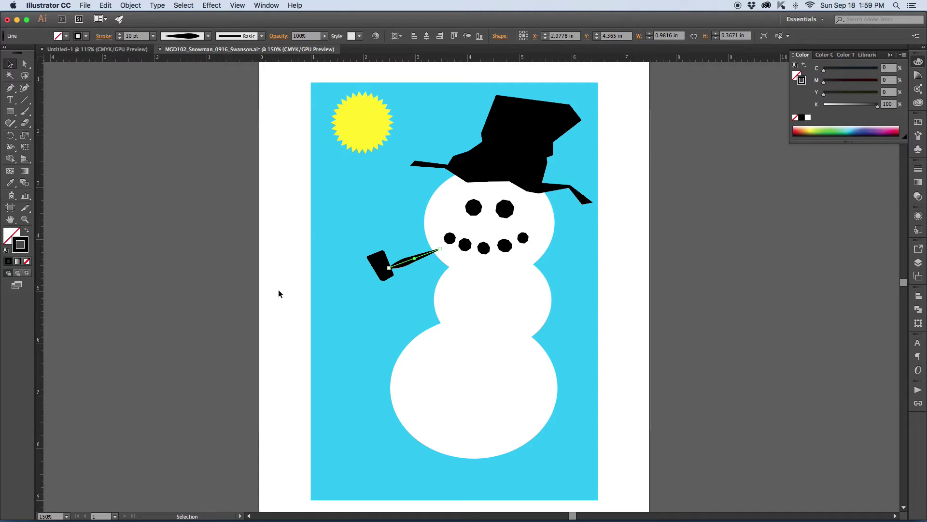
pyautogui.click(379, 268)
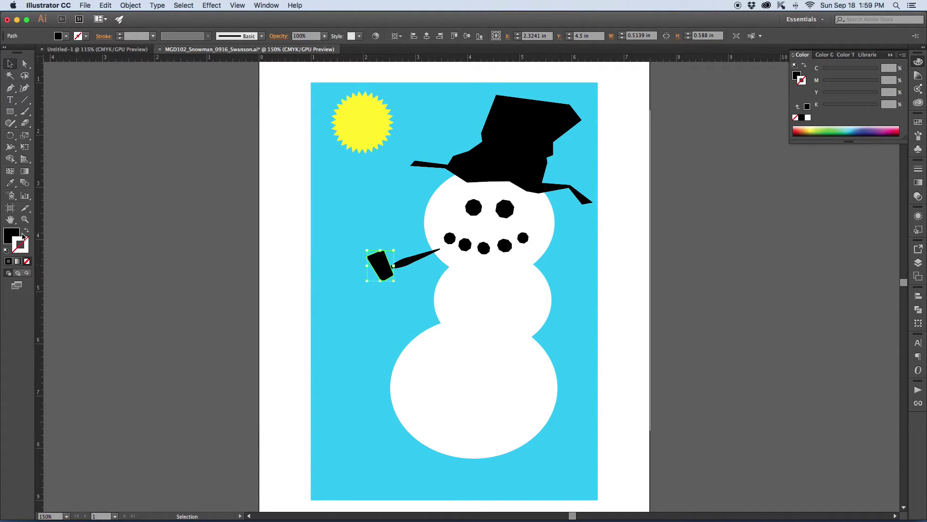
pyautogui.click(503, 160)
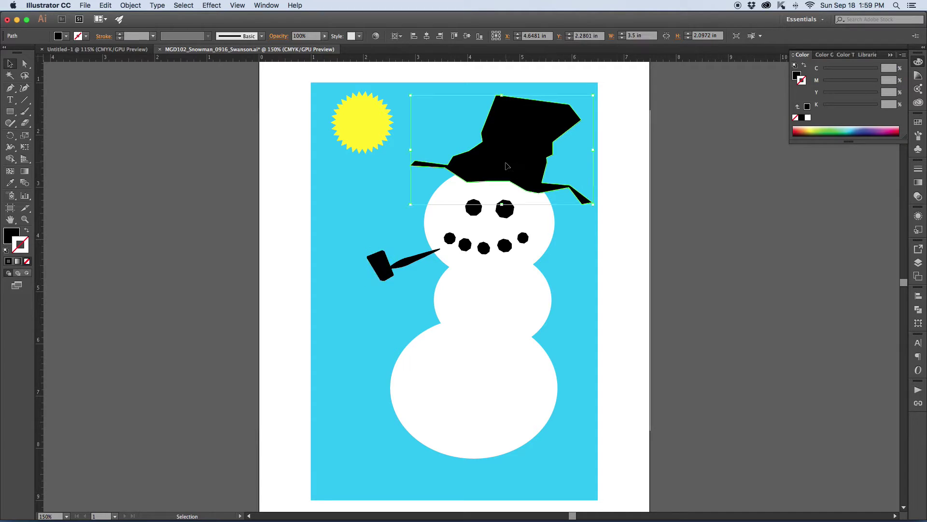
pyautogui.moveTo(849, 142); pyautogui.dragTo(851, 247)
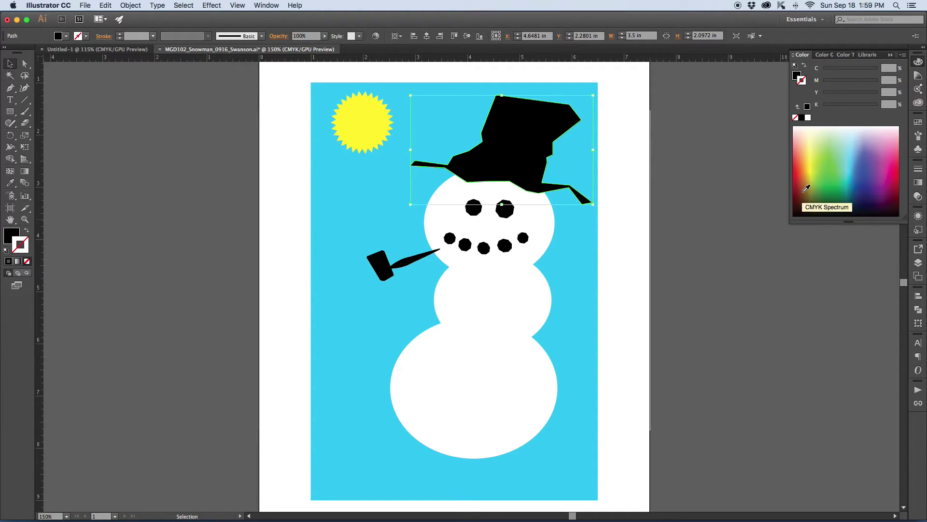
pyautogui.click(803, 189)
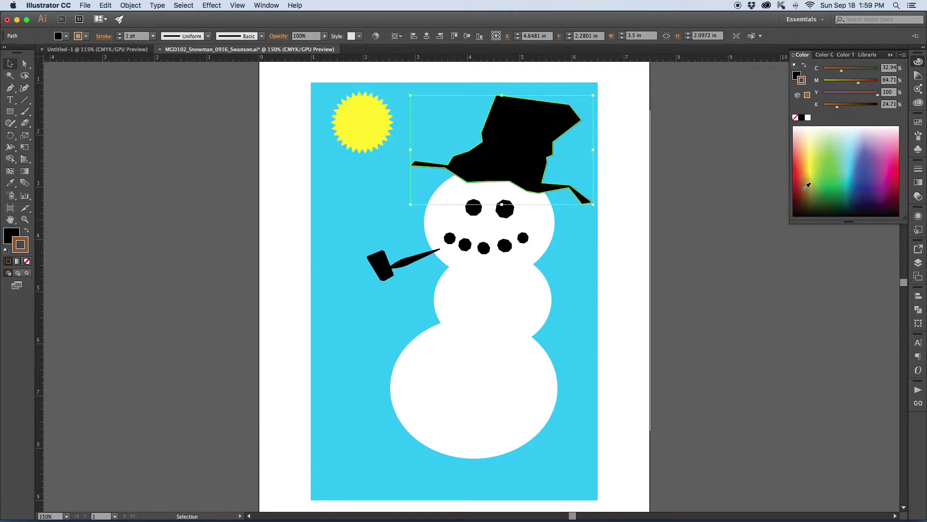
pyautogui.click(560, 91)
pyautogui.click(535, 145)
pyautogui.click(27, 261)
# Fill the hat with dark brown, C 42.75, M 78.04, Y 91.37, K 63.53, and deselect it.
pyautogui.click(9, 236)
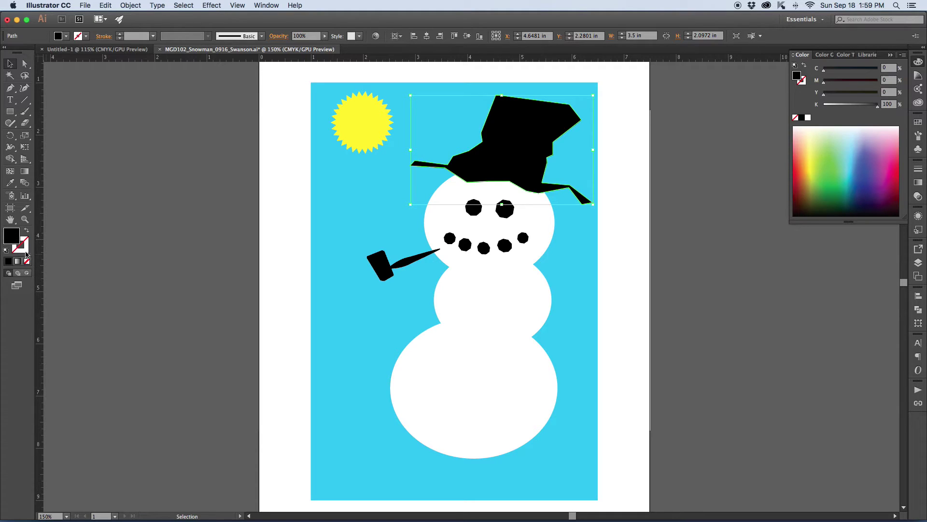
pyautogui.click(802, 198)
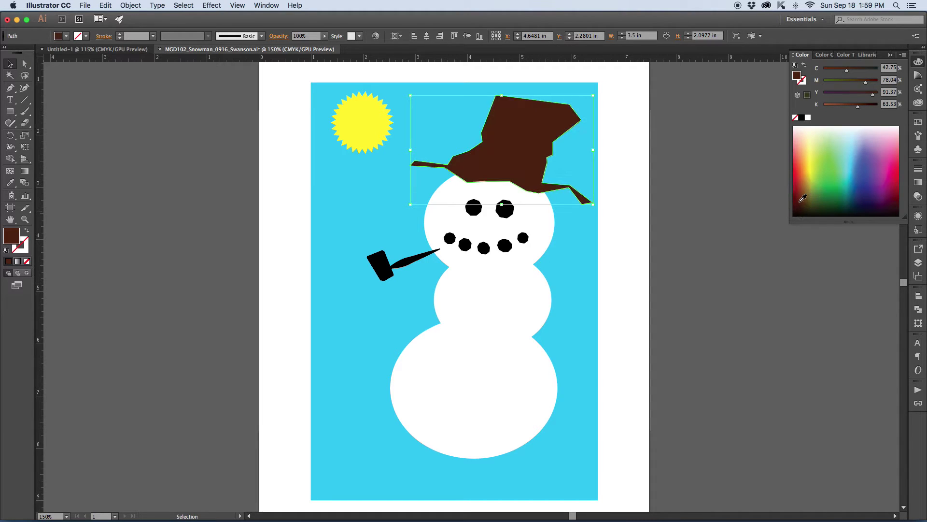
pyautogui.click(621, 195)
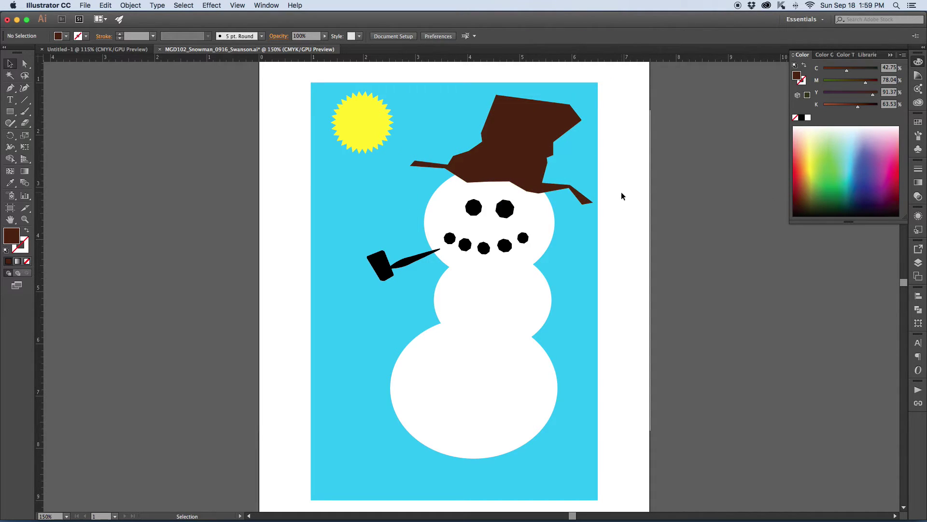
# Change the pipe stem's stroke color to orange, C 12.55, M 51.37, Y 100, K 0.78.
pyautogui.click(412, 262)
pyautogui.click(25, 249)
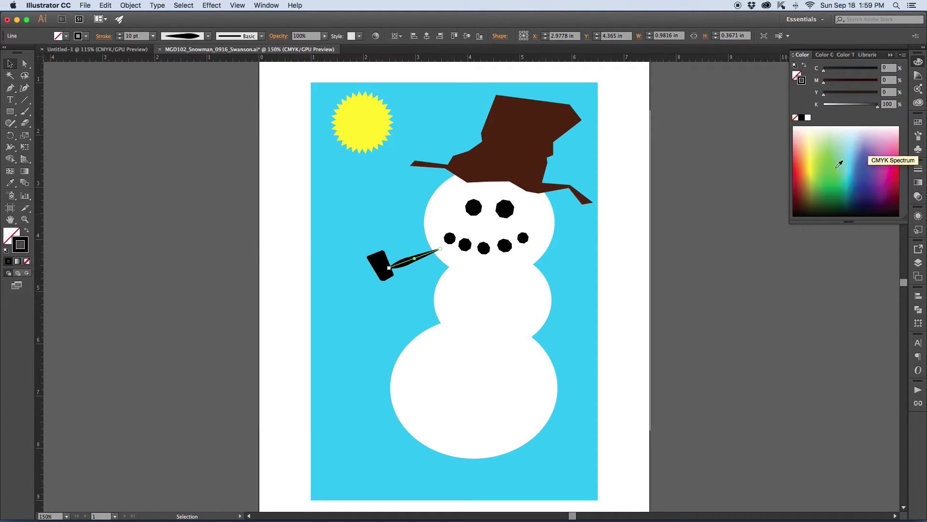
pyautogui.moveTo(809, 167)
pyautogui.mouseDown()
pyautogui.moveTo(804, 161)
pyautogui.moveTo(812, 176)
pyautogui.moveTo(803, 177)
pyautogui.mouseUp()
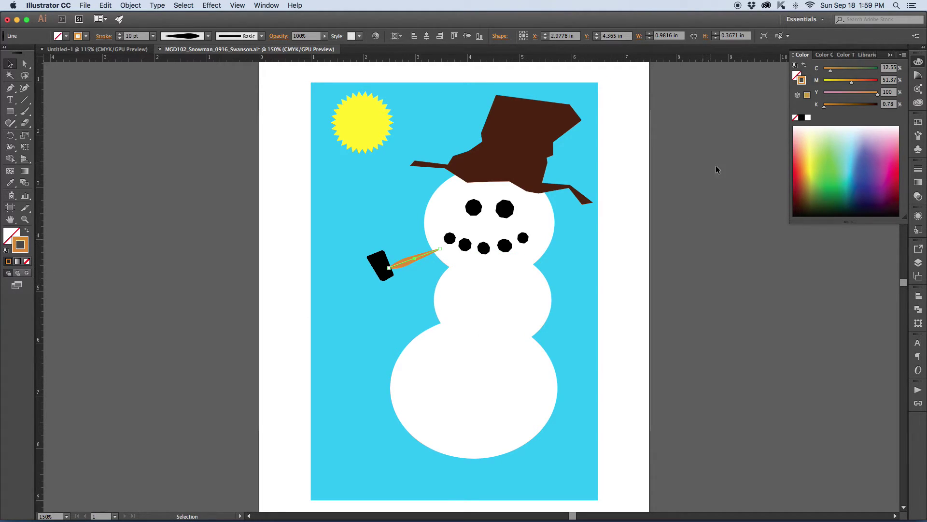
# Save the pipe stem's orange stroke color as a new process color swatch and deselect the stem.
pyautogui.click(919, 122)
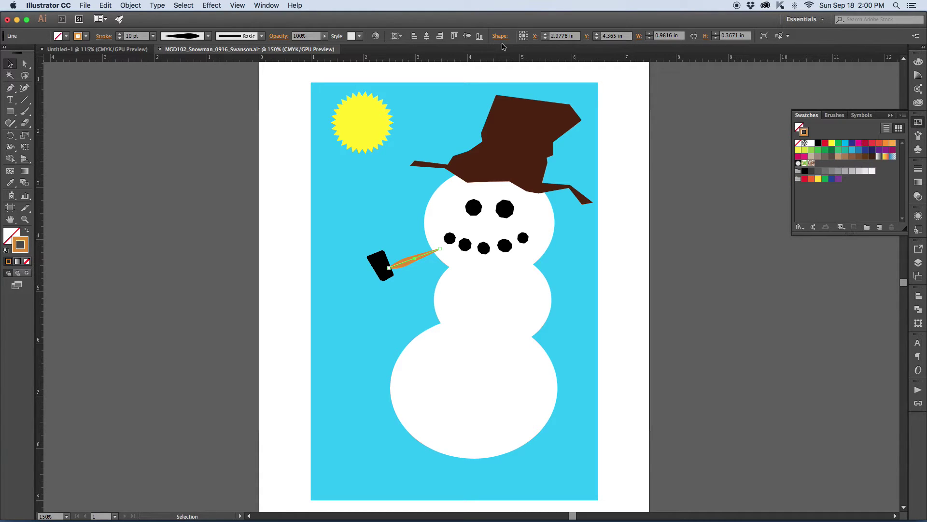
pyautogui.click(266, 6)
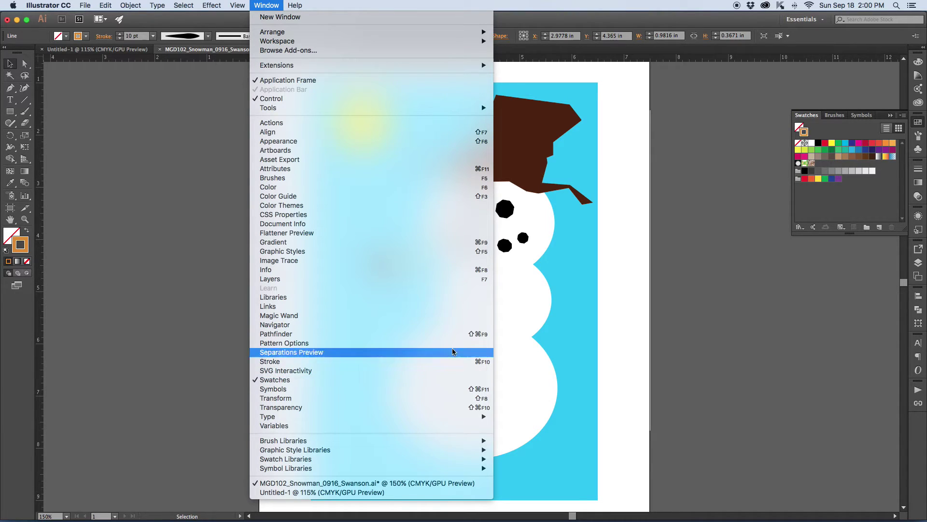
pyautogui.click(879, 191)
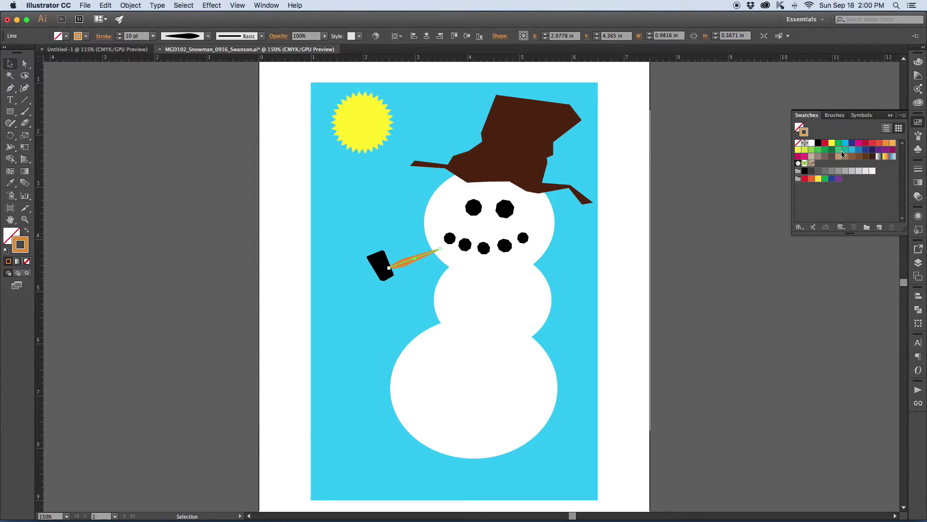
pyautogui.click(880, 228)
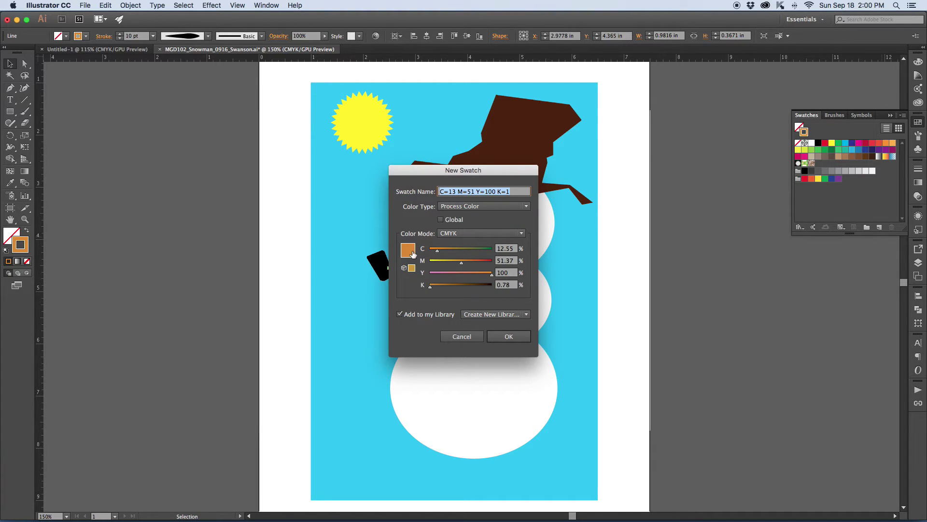
pyautogui.click(508, 337)
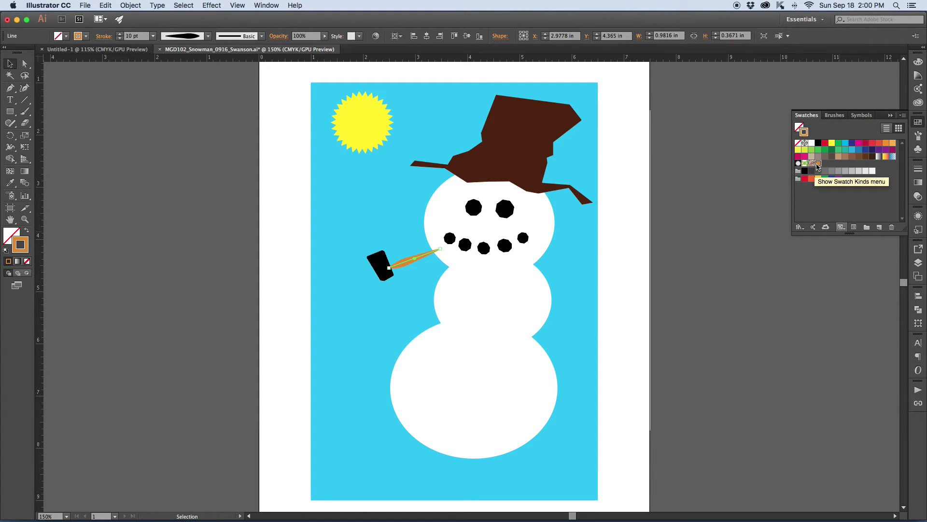
pyautogui.click(662, 213)
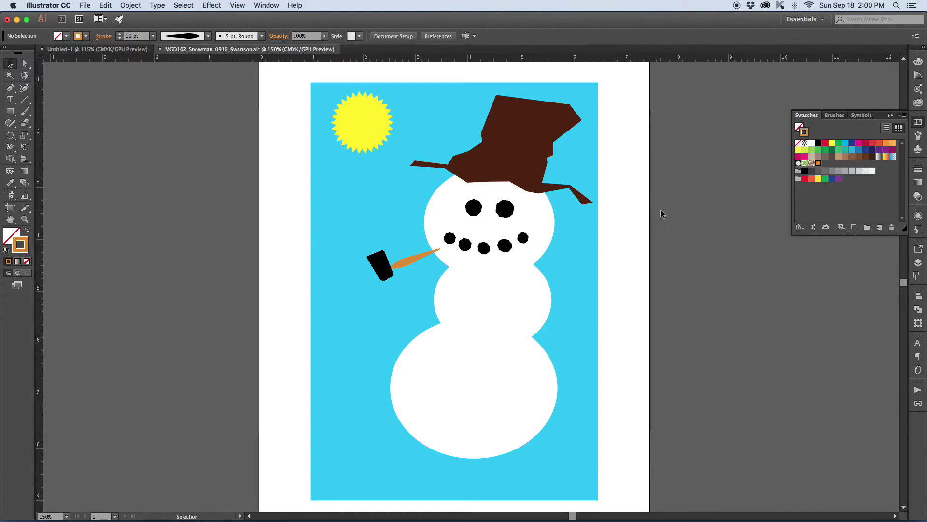
# Fill the black pipe bowl with the saved orange swatch to match the stem, and deselect it.
pyautogui.click(386, 272)
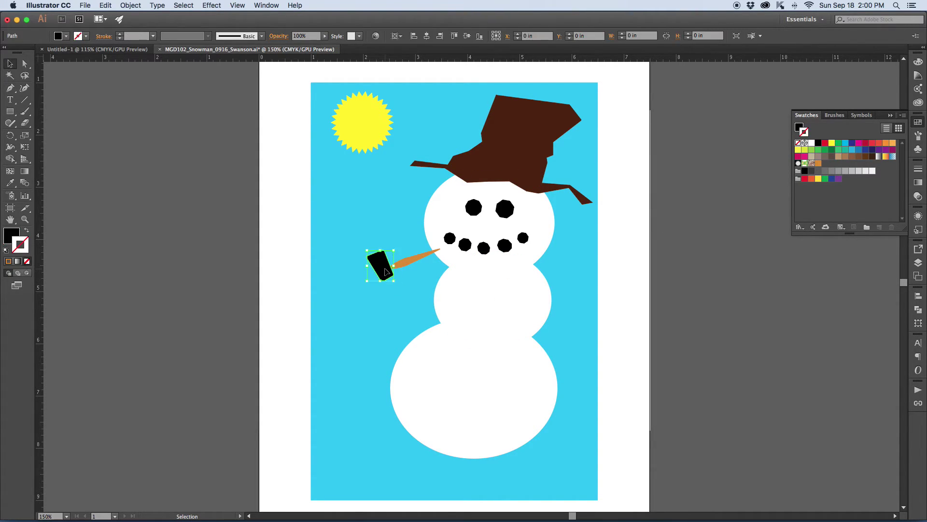
pyautogui.click(12, 235)
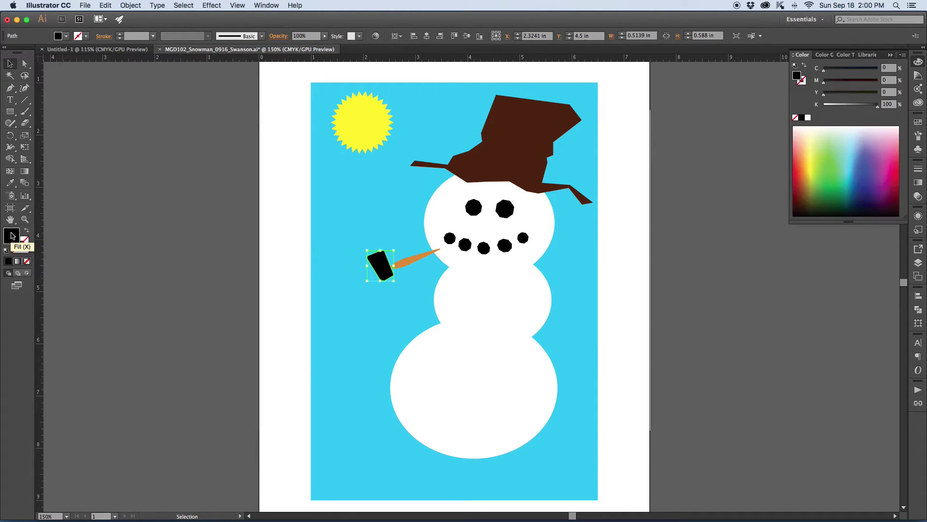
pyautogui.click(918, 122)
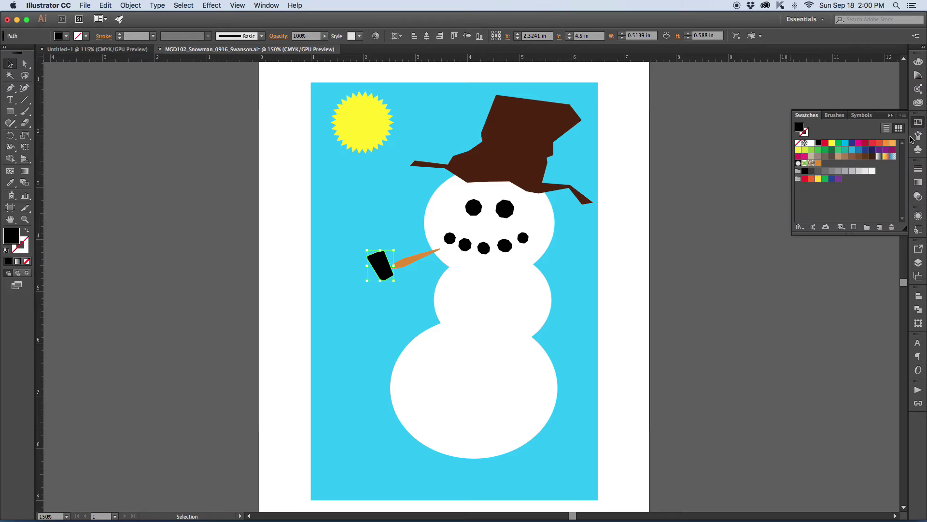
pyautogui.click(819, 164)
pyautogui.click(637, 213)
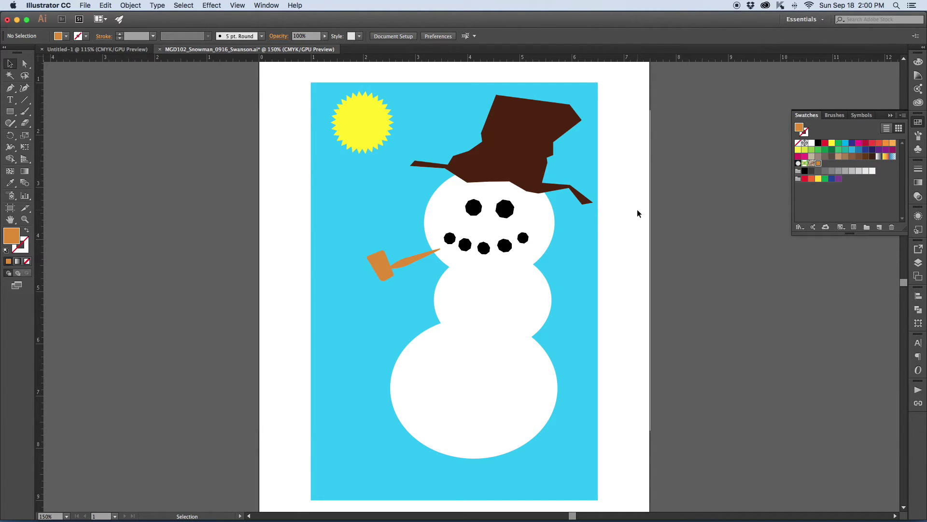
pyautogui.scroll(-1, 644, 211)
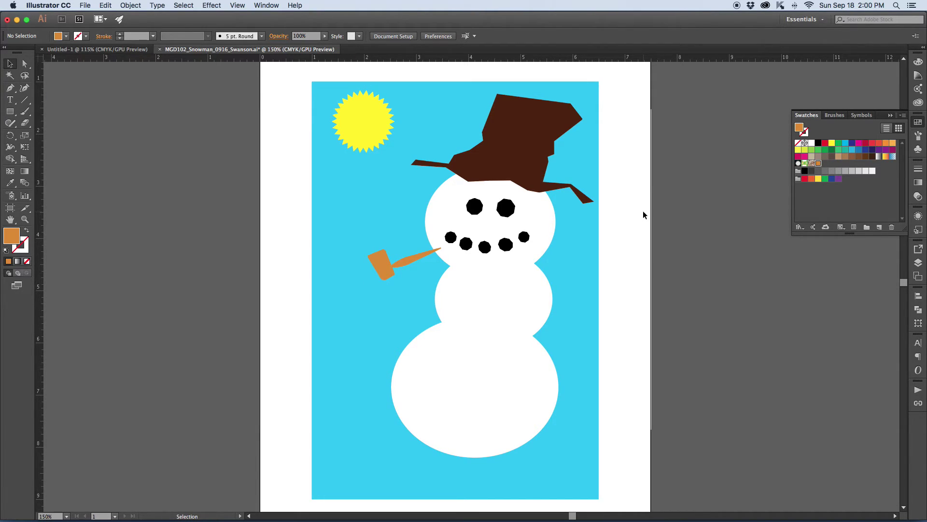
pyautogui.hscroll(-1, 644, 215)
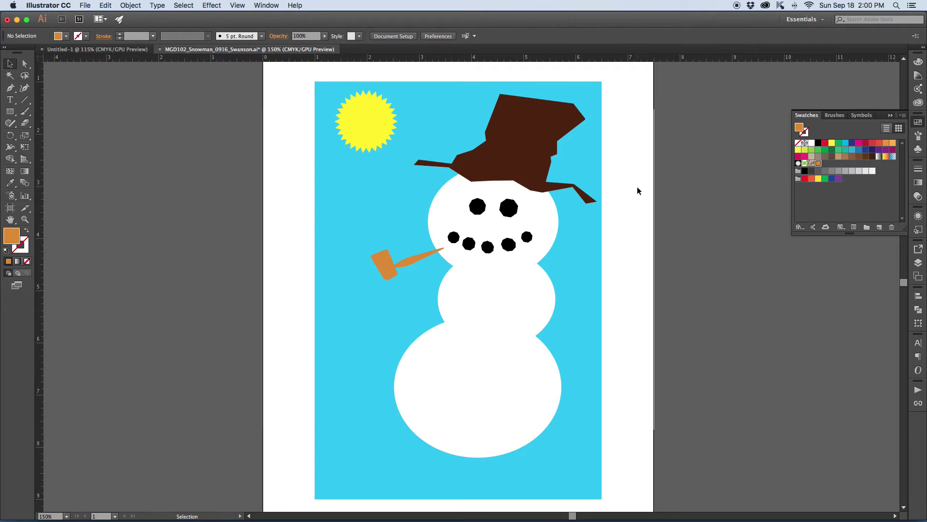
pyautogui.scroll(-2, 636, 186)
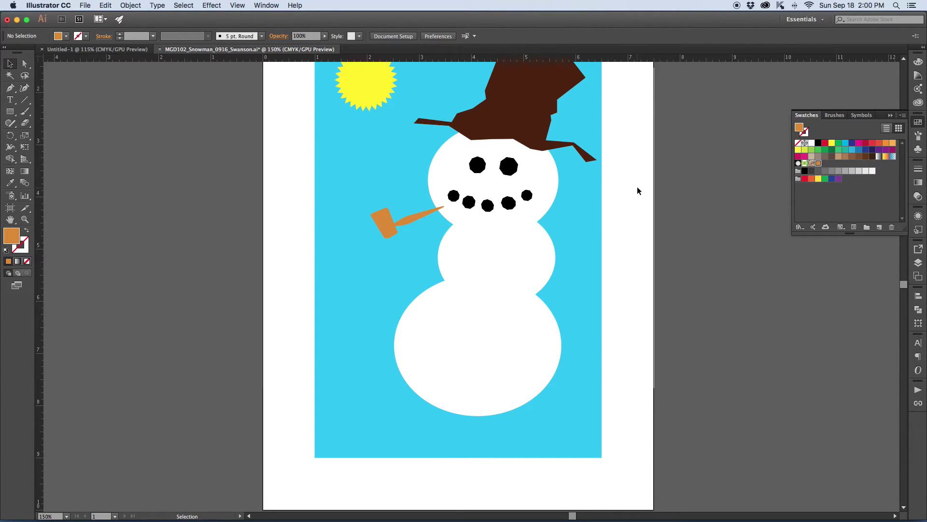
pyautogui.scroll(2, 637, 190)
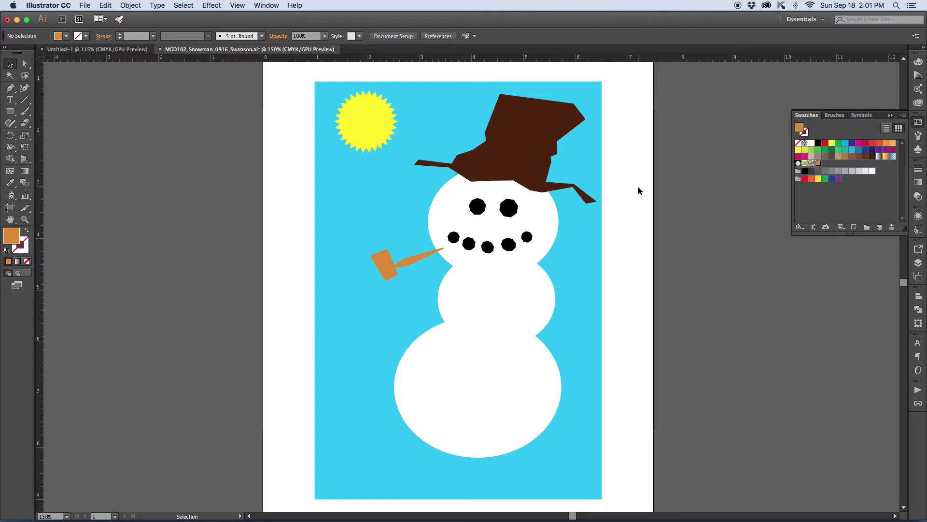
pyautogui.scroll(-1, 638, 190)
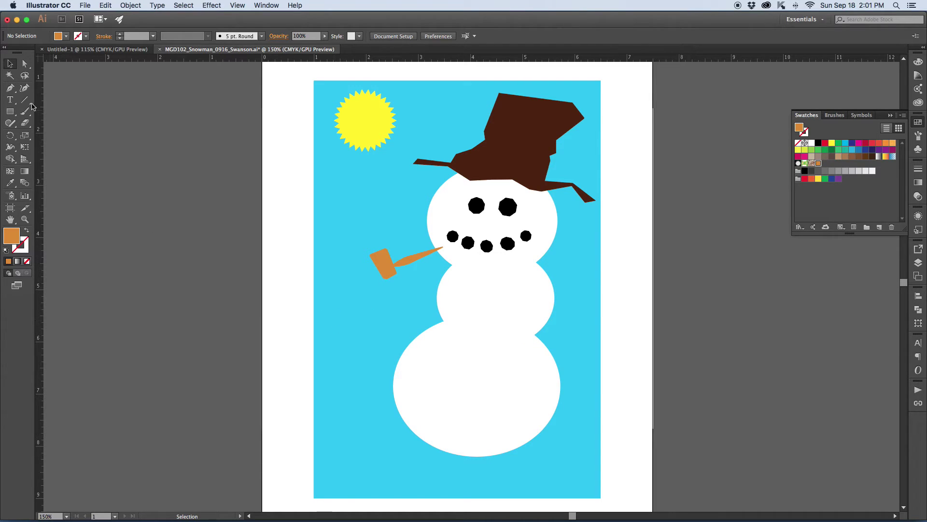
# Prepare the Pen tool with no fill and the orange as stroke, darkened to brown with K at 70%.
pyautogui.click(10, 90)
pyautogui.click(26, 232)
pyautogui.click(20, 244)
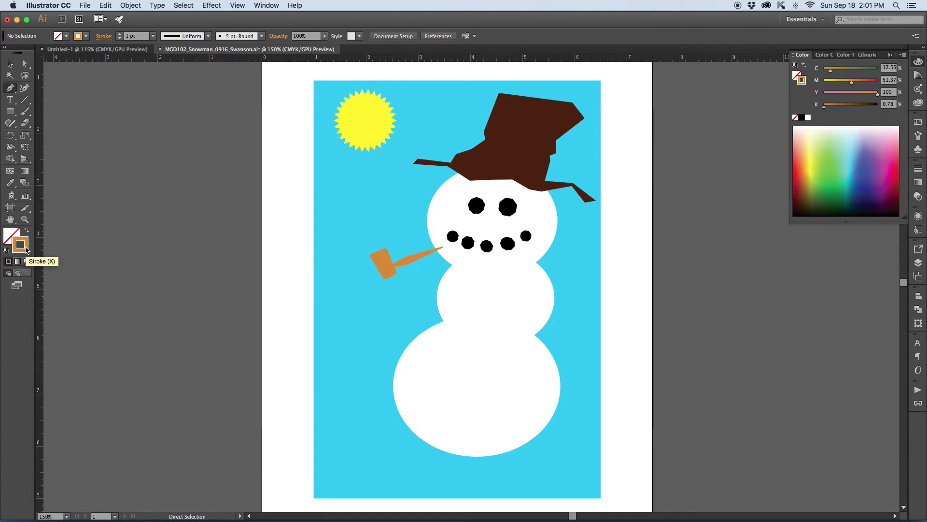
pyautogui.click(863, 104)
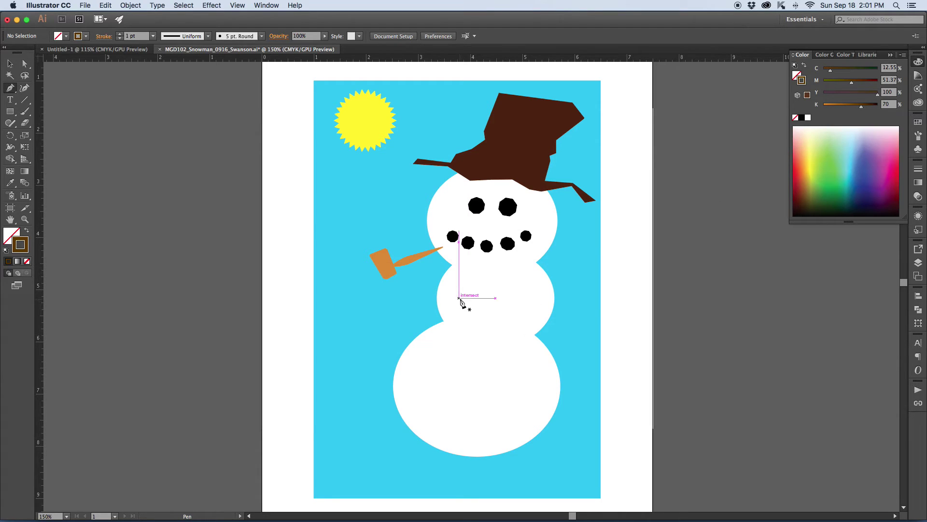
# Draw a bent stick arm outward from the middle snowball's right side, ending at about X 6.12 in, Y 4.37 in, and end the path.
pyautogui.click(526, 292)
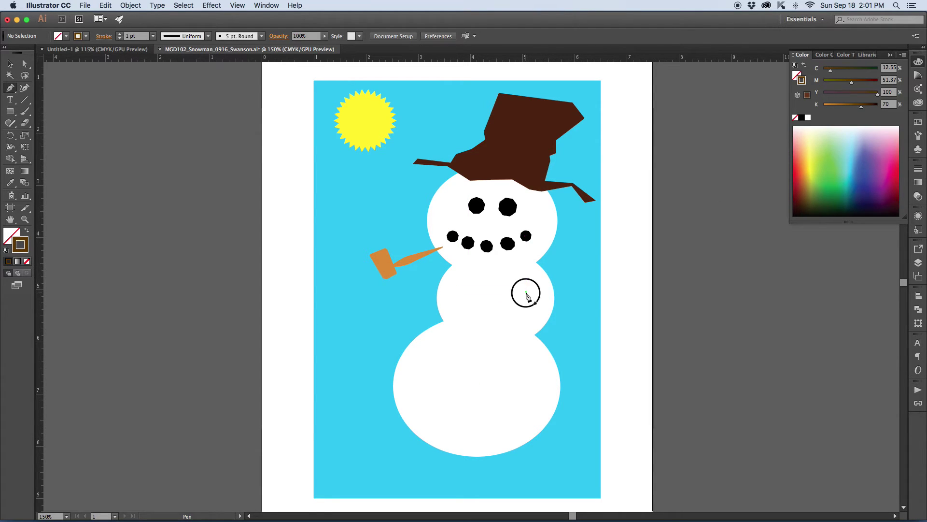
pyautogui.click(563, 286)
pyautogui.click(574, 273)
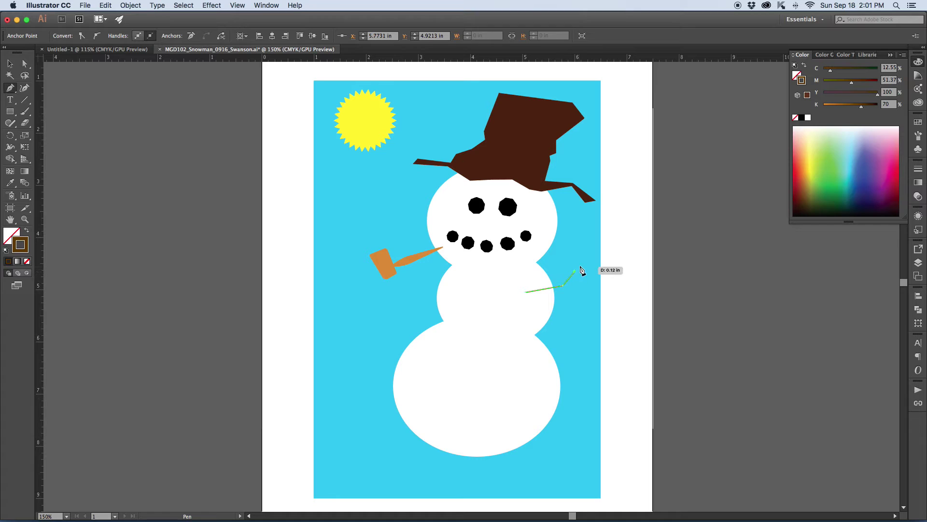
pyautogui.click(582, 257)
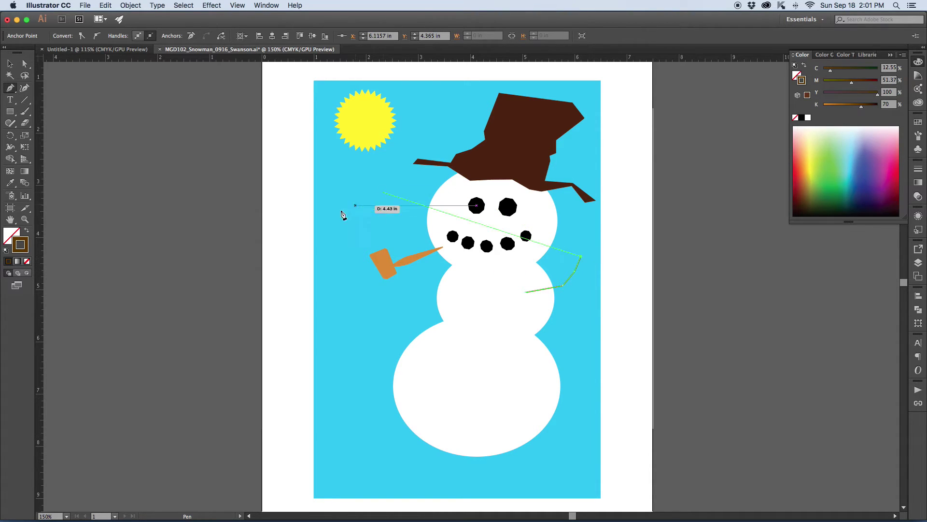
pyautogui.click(10, 88)
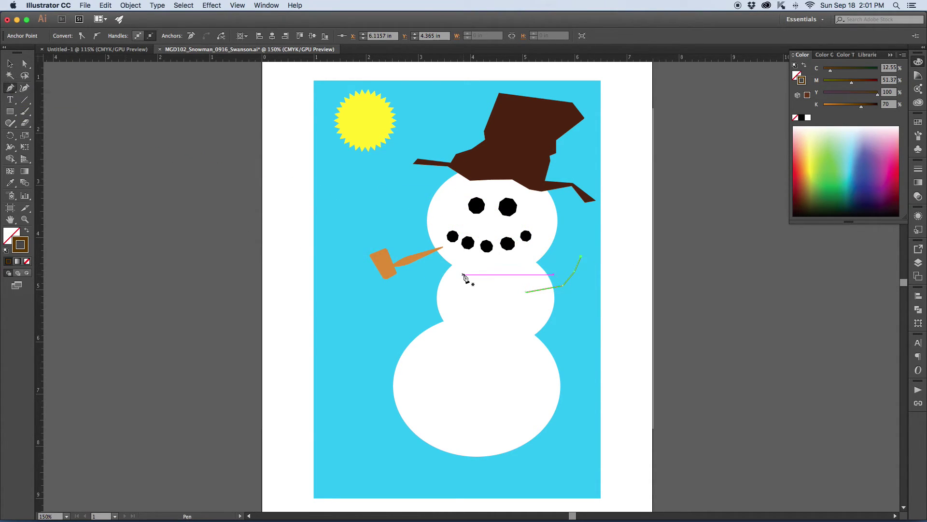
# Draw a small two-segment twig beside the right arm with the Pen tool, about 0.28 in wide and 0.30 in high.
pyautogui.click(582, 280)
pyautogui.moveTo(592, 282); pyautogui.dragTo(598, 280)
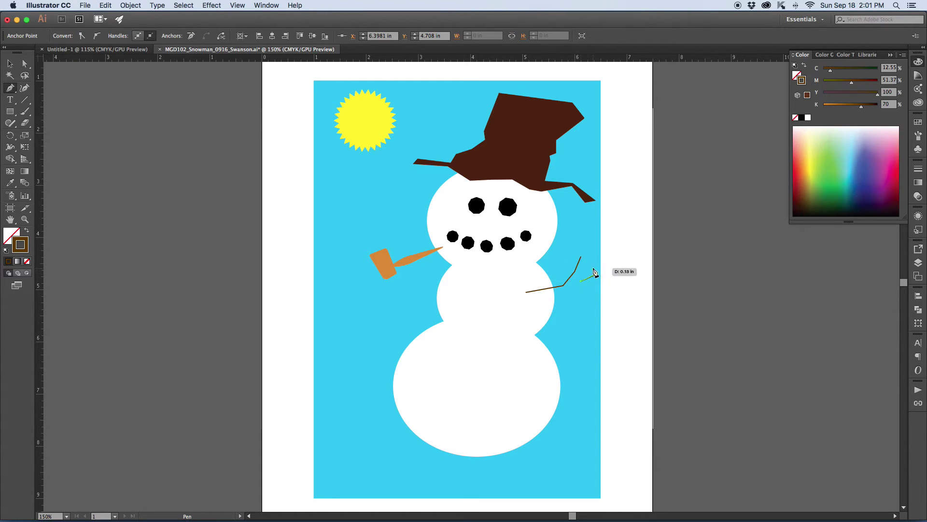
pyautogui.click(596, 266)
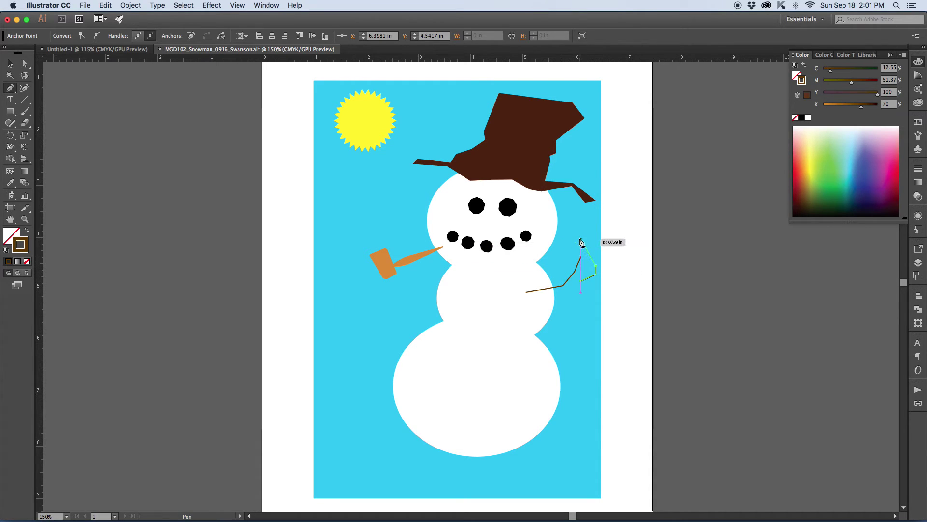
pyautogui.click(9, 63)
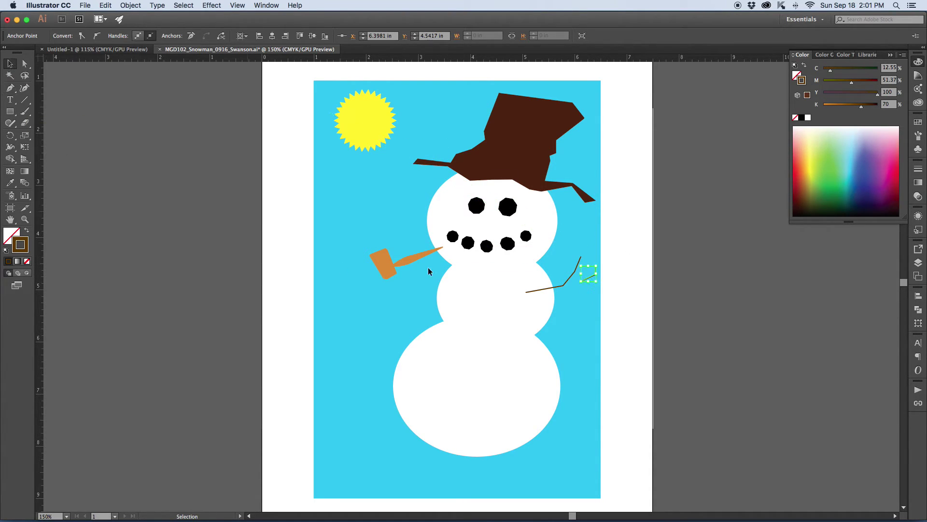
# Rotate and move the small twig so it branches outward from the middle of the right arm, and deselect it.
pyautogui.click(593, 275)
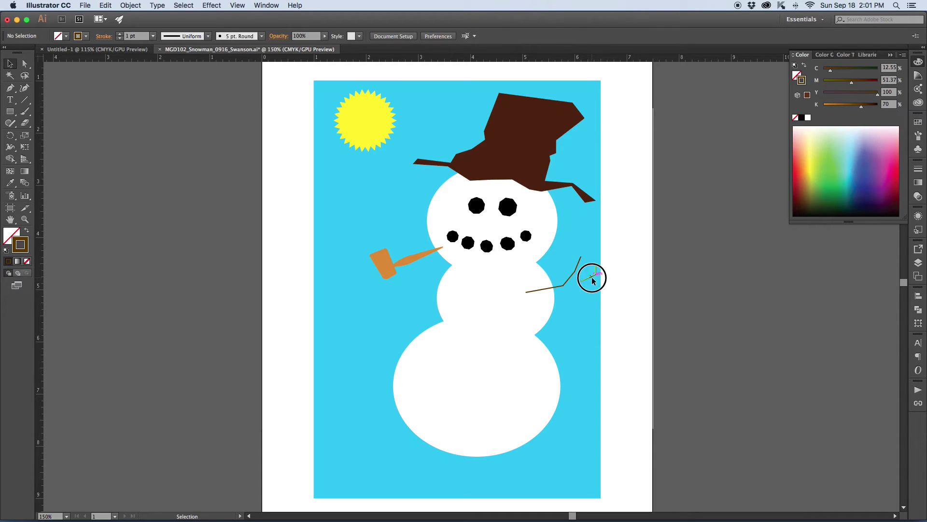
pyautogui.press('super+equal')
pyautogui.press('super+equal')
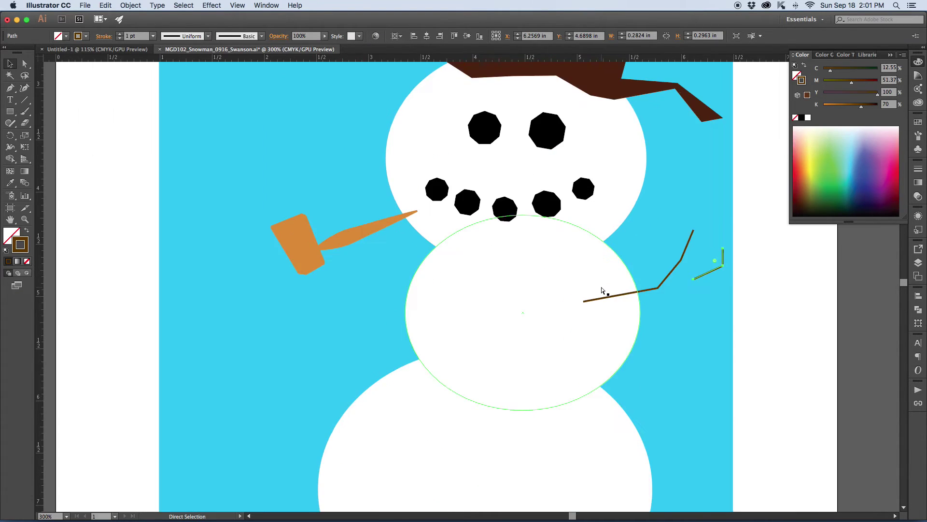
pyautogui.press('super+equal')
pyautogui.moveTo(774, 317); pyautogui.dragTo(521, 293)
pyautogui.click(636, 292)
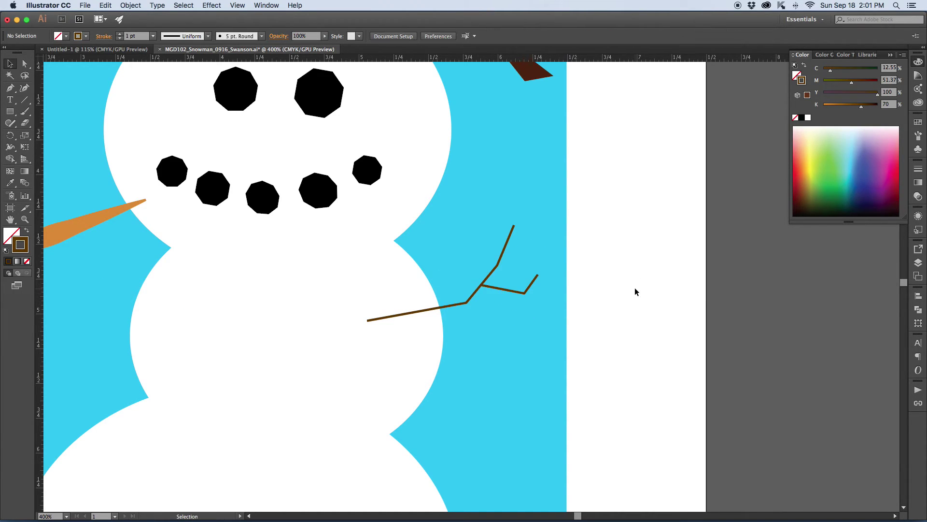
# Draw a three-segment twig rising from the right arm just outside the snowball's edge with the Pen tool, and deselect it.
pyautogui.click(10, 88)
pyautogui.click(447, 306)
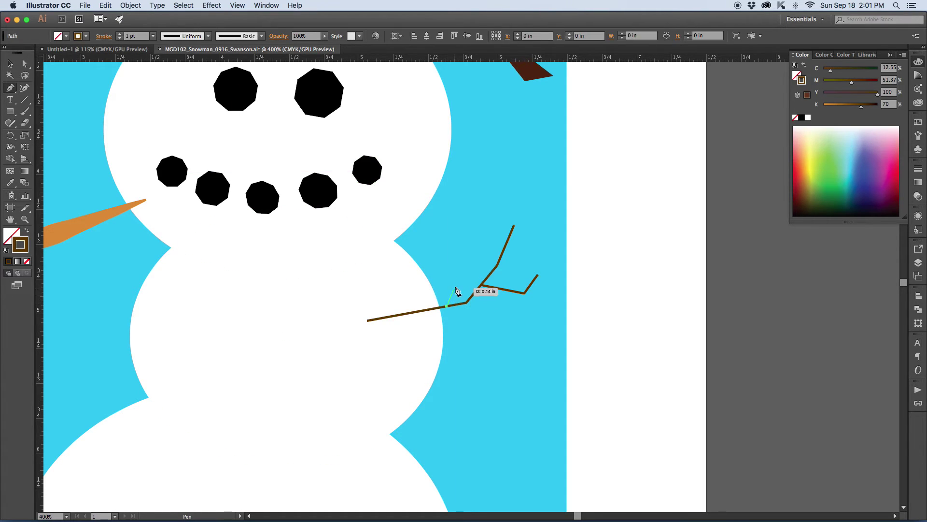
pyautogui.click(459, 283)
pyautogui.click(459, 253)
pyautogui.click(477, 235)
pyautogui.click(10, 64)
pyautogui.click(594, 255)
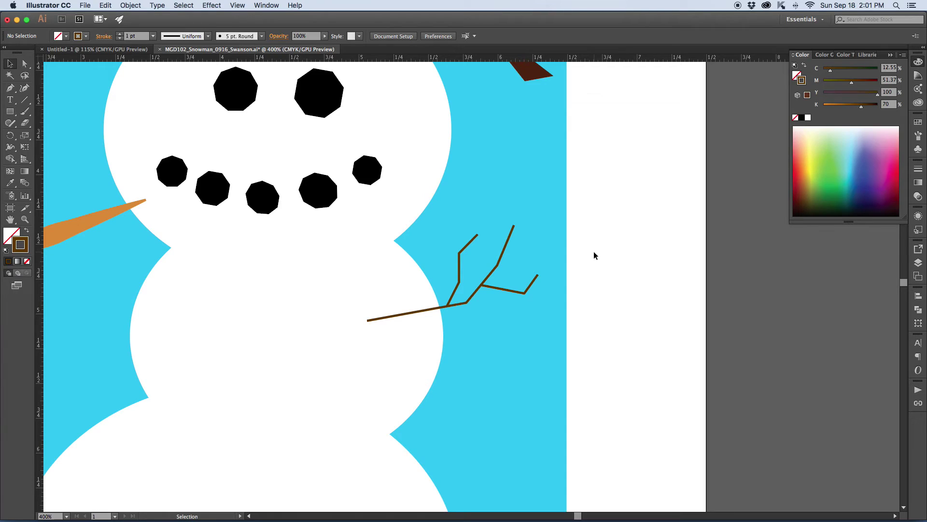
# Select the right arm and both of its twigs and set their stroke weight to 5 pt.
pyautogui.click(527, 291)
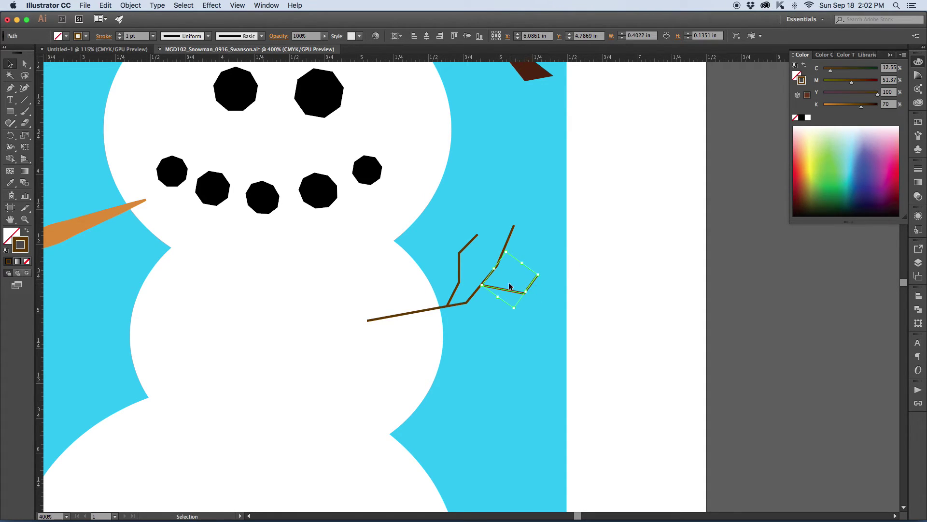
pyautogui.keyDown('shift'); pyautogui.click(510, 236); pyautogui.keyUp('shift')
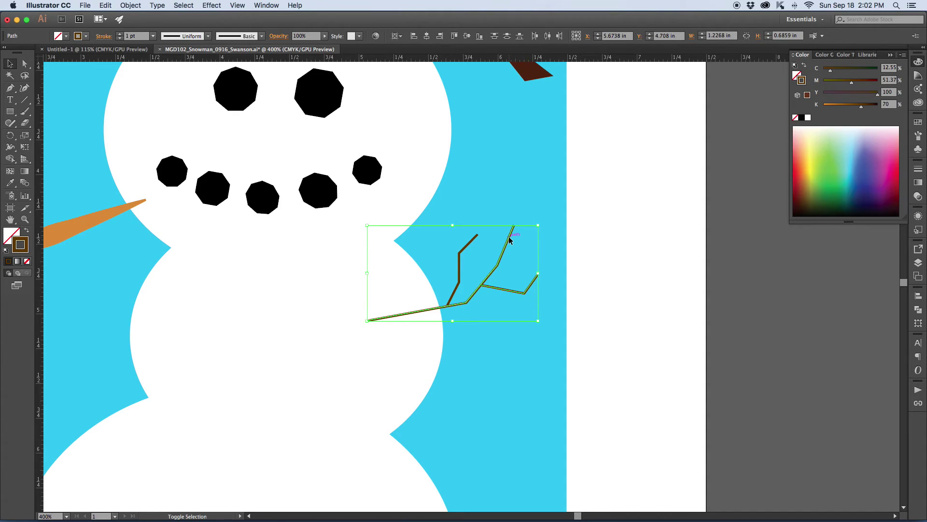
pyautogui.keyDown('shift'); pyautogui.click(467, 245); pyautogui.keyUp('shift')
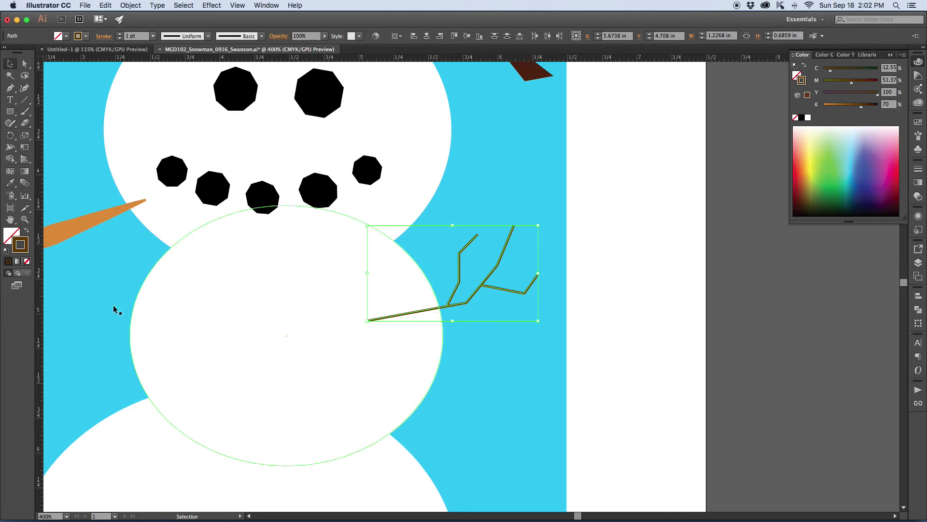
pyautogui.click(153, 36)
pyautogui.click(166, 121)
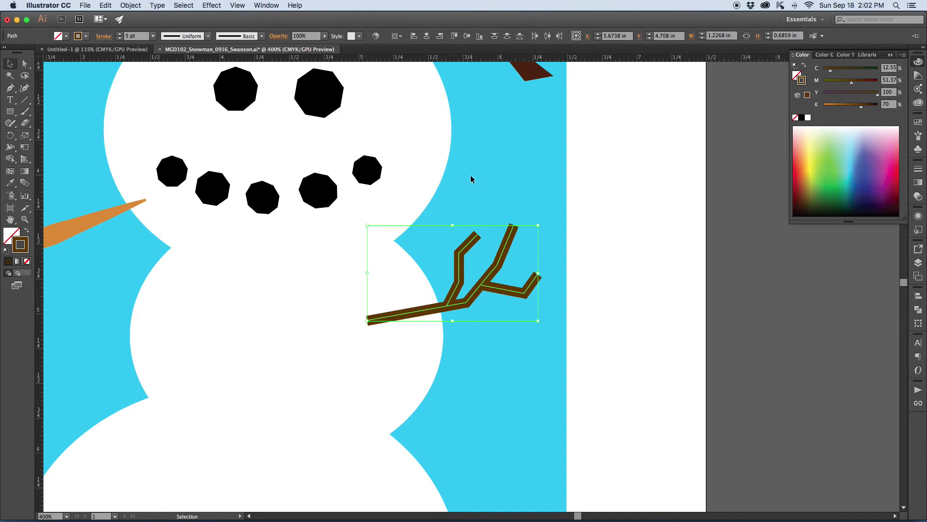
# Group the right arm with its twigs and rotate the group until its main stem is level.
pyautogui.click(130, 6)
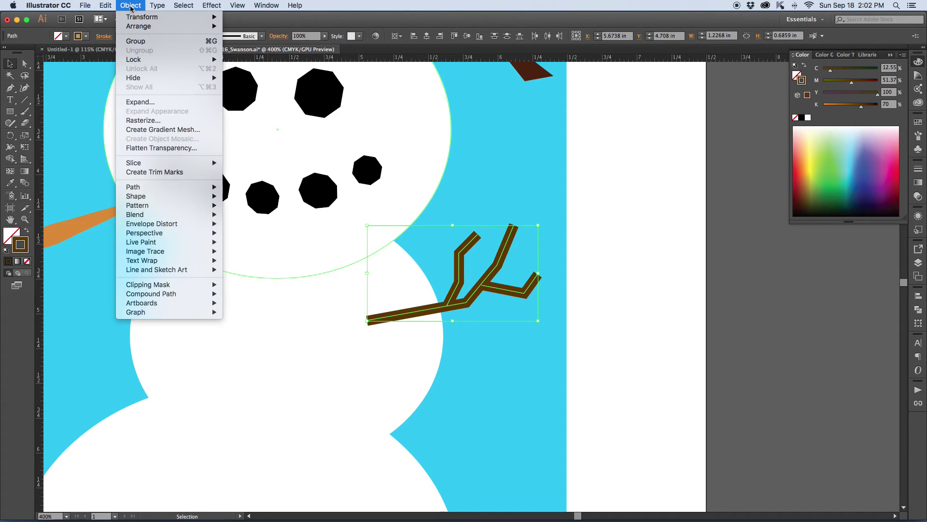
pyautogui.click(139, 44)
pyautogui.click(593, 293)
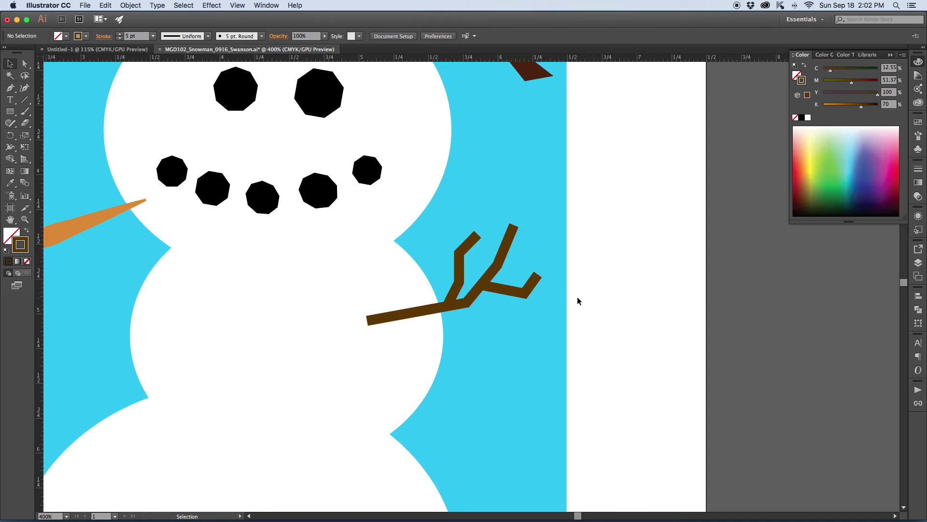
pyautogui.click(505, 290)
pyautogui.moveTo(544, 327); pyautogui.dragTo(534, 345)
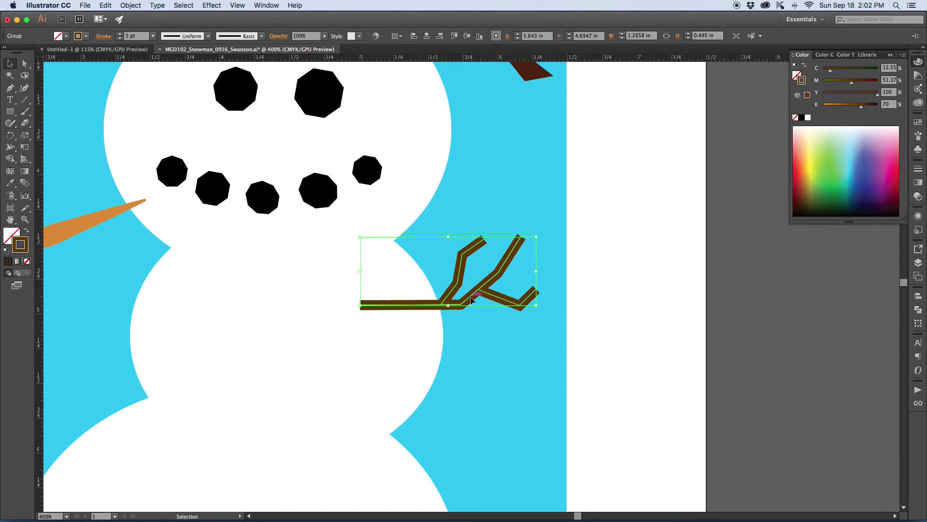
# Duplicate the arm group toward the middle snowball's left side and flip the copy horizontally so its twigs point outward.
pyautogui.keyDown('alt'); pyautogui.moveTo(477, 297); pyautogui.dragTo(209, 334); pyautogui.keyUp('alt')
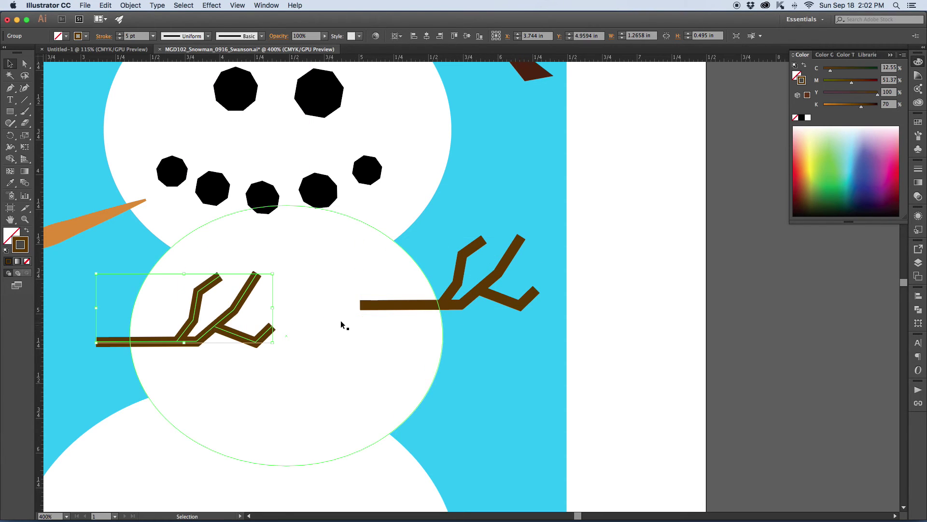
pyautogui.hscroll(-5, 347, 320)
pyautogui.hscroll(-1, 488, 391)
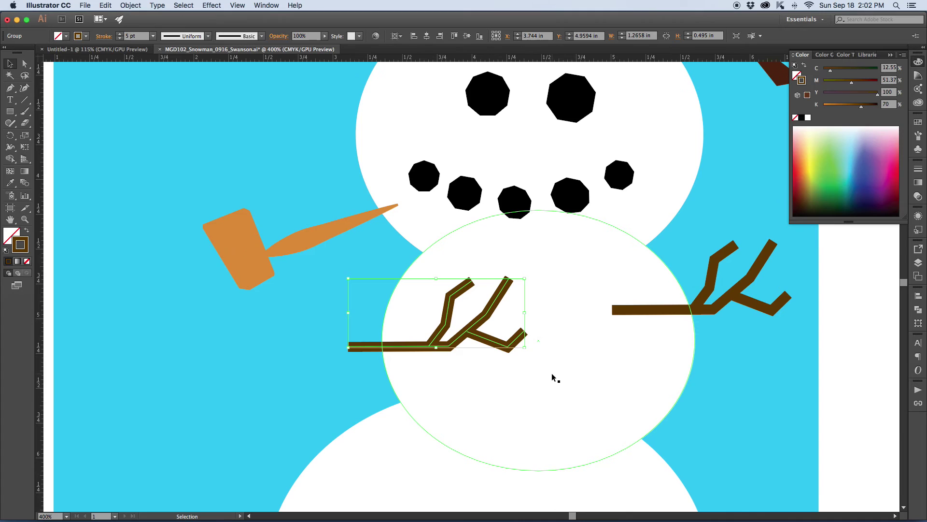
pyautogui.moveTo(526, 313); pyautogui.dragTo(158, 336)
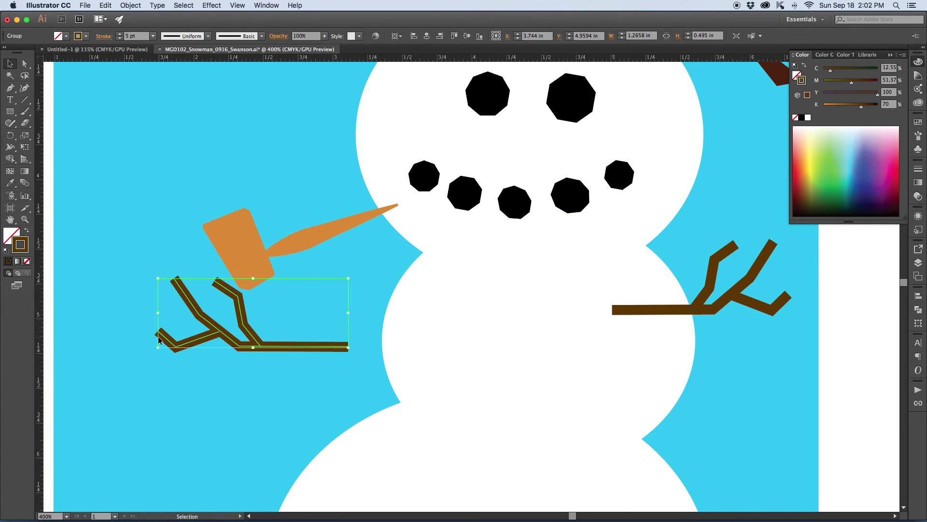
# Tilt and move the copied arm so its stem overlaps the middle snowball's left edge, at about X 2.95 in, Y 5.18 in.
pyautogui.moveTo(354, 351); pyautogui.dragTo(377, 331)
pyautogui.moveTo(315, 334); pyautogui.dragTo(383, 362)
pyautogui.scroll(-3, 551, 370)
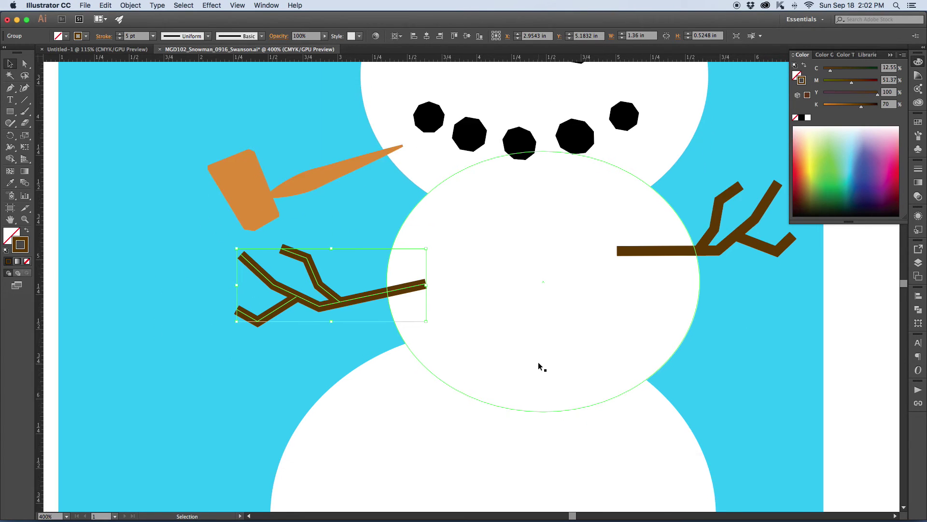
pyautogui.click(383, 355)
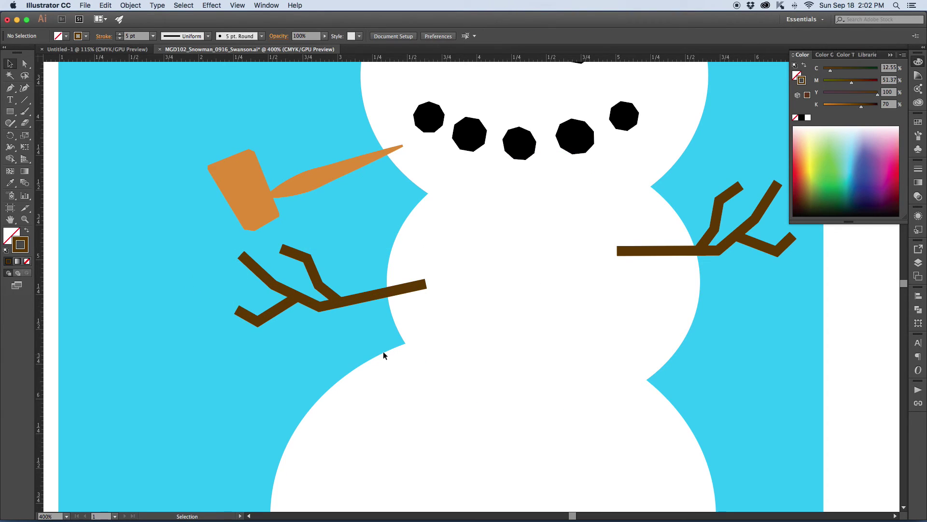
# Select the left arm and examine the Arrange commands available for changing its stacking order.
pyautogui.click(366, 297)
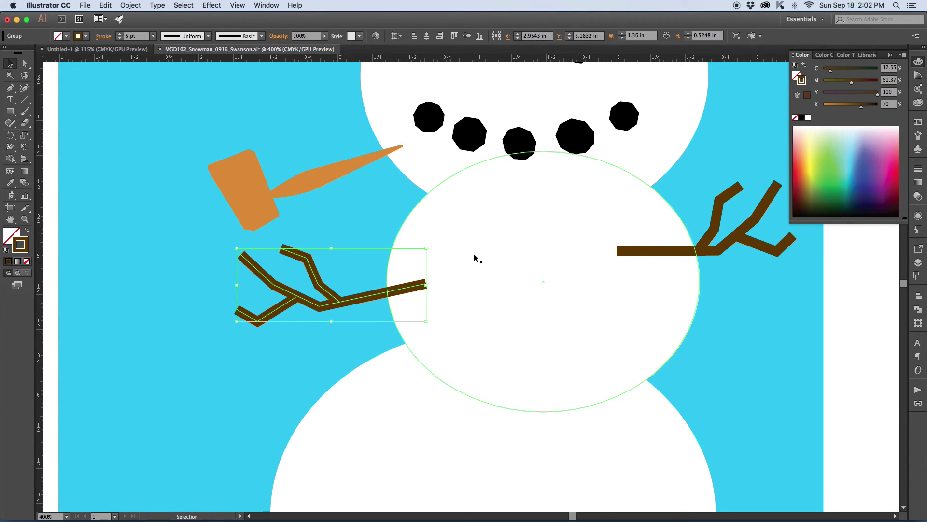
pyautogui.rightClick(363, 300)
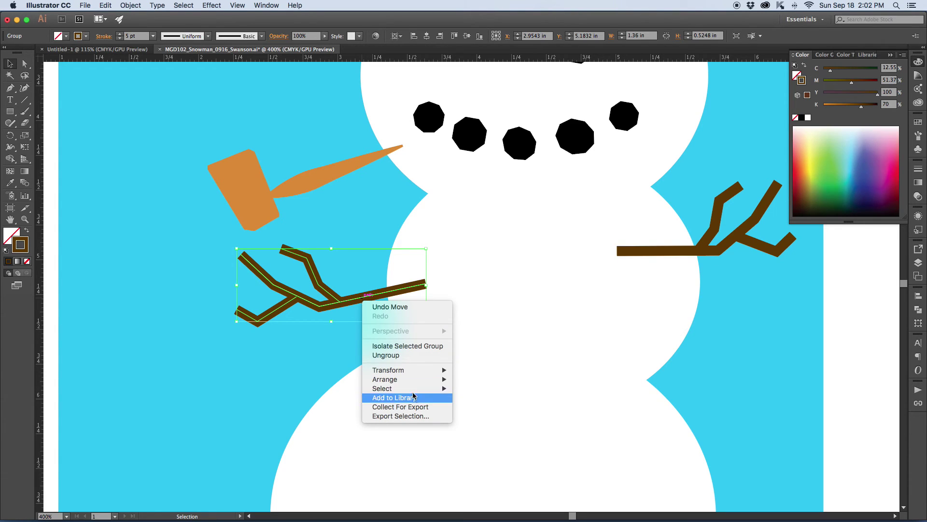
pyautogui.moveTo(406, 379)
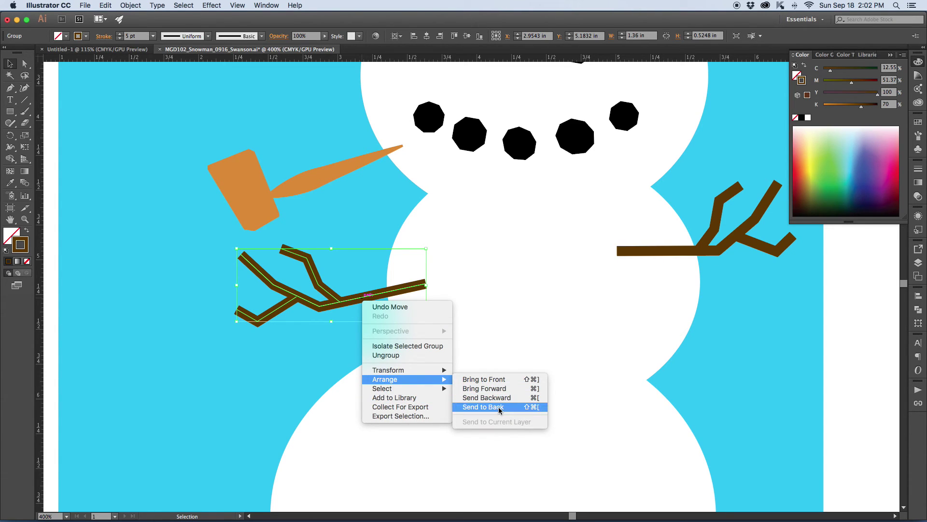
pyautogui.click(919, 297)
pyautogui.click(920, 297)
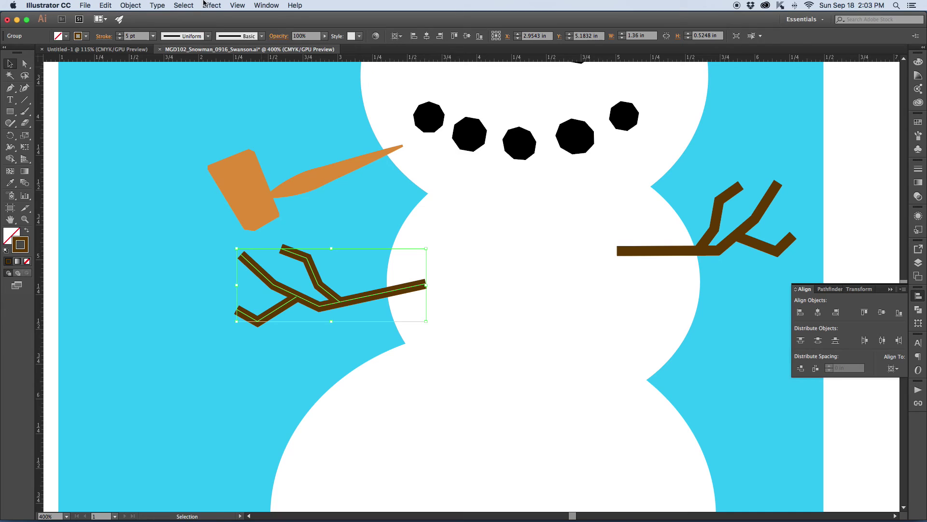
pyautogui.click(135, 9)
pyautogui.click(130, 5)
pyautogui.moveTo(140, 26)
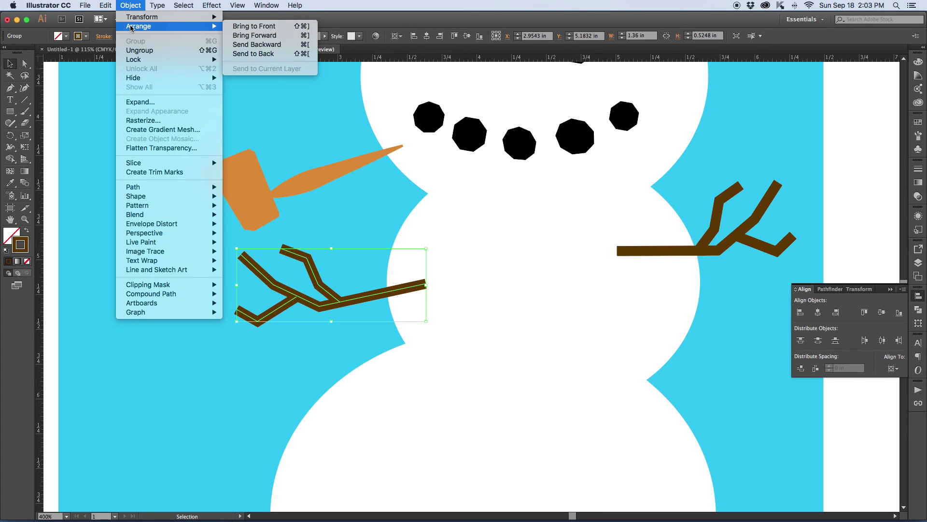
pyautogui.click(270, 56)
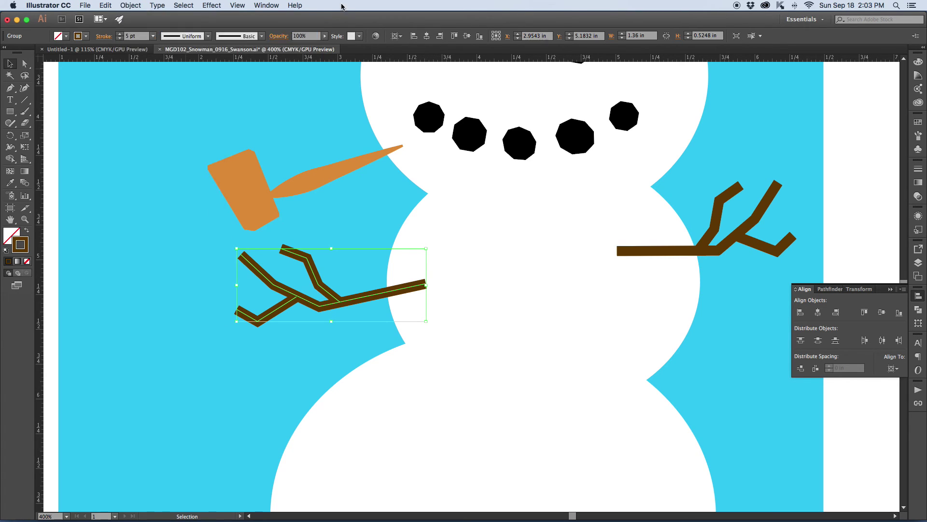
pyautogui.click(267, 5)
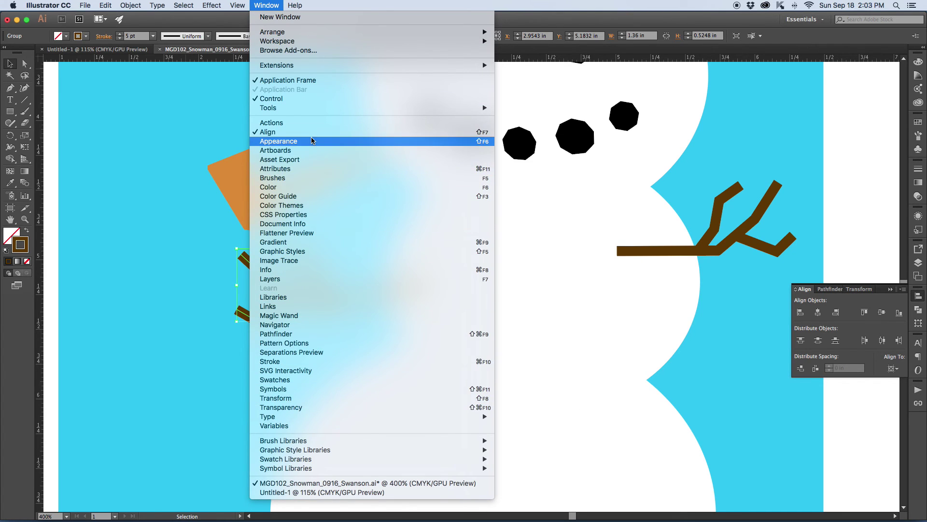
pyautogui.click(346, 5)
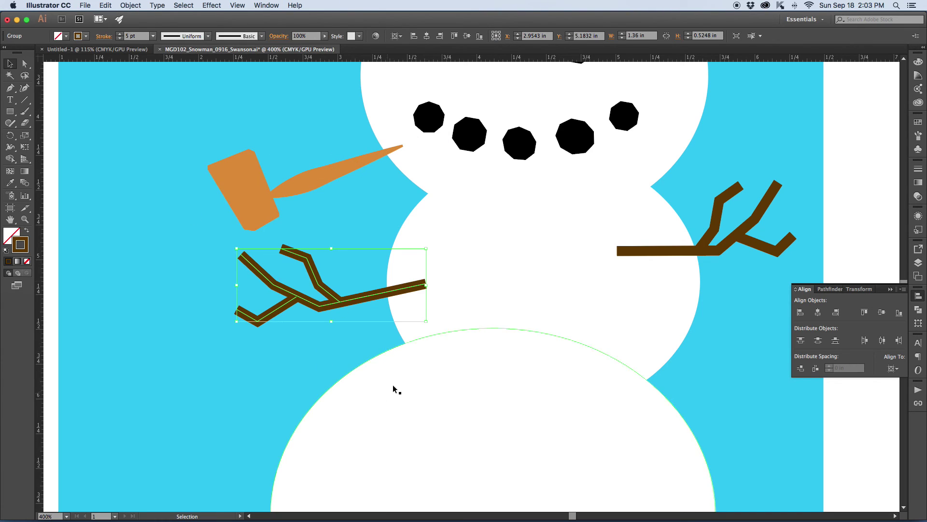
# Send the left arm to the back so its stem sits behind the middle snowball, and deselect it.
pyautogui.rightClick(357, 302)
pyautogui.moveTo(388, 381)
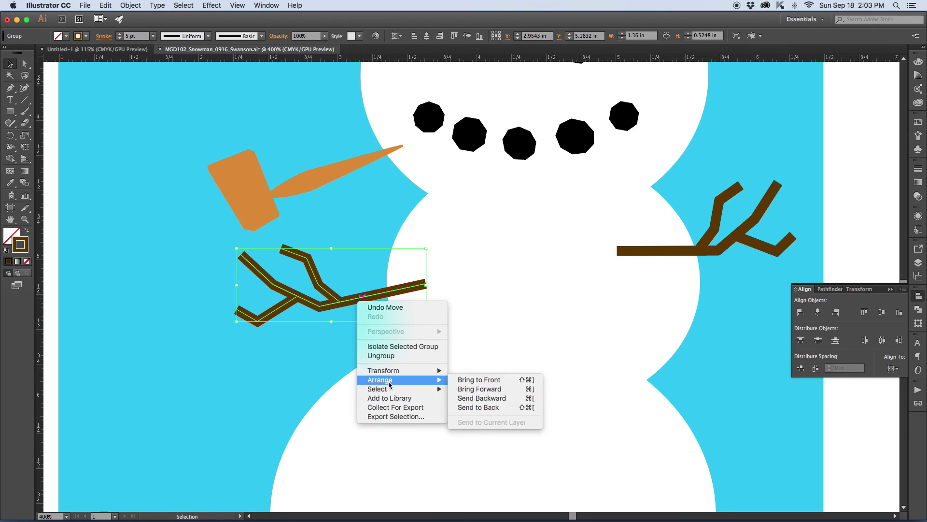
pyautogui.click(492, 407)
pyautogui.click(711, 387)
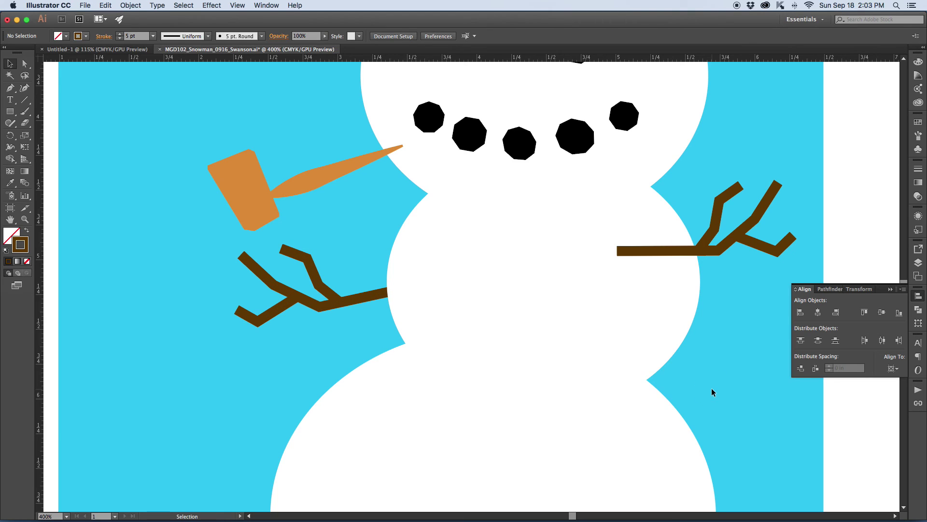
# Tilt the right arm slightly upward and shift it outward on the middle snowball, and deselect it.
pyautogui.click(734, 238)
pyautogui.moveTo(797, 261); pyautogui.dragTo(788, 236)
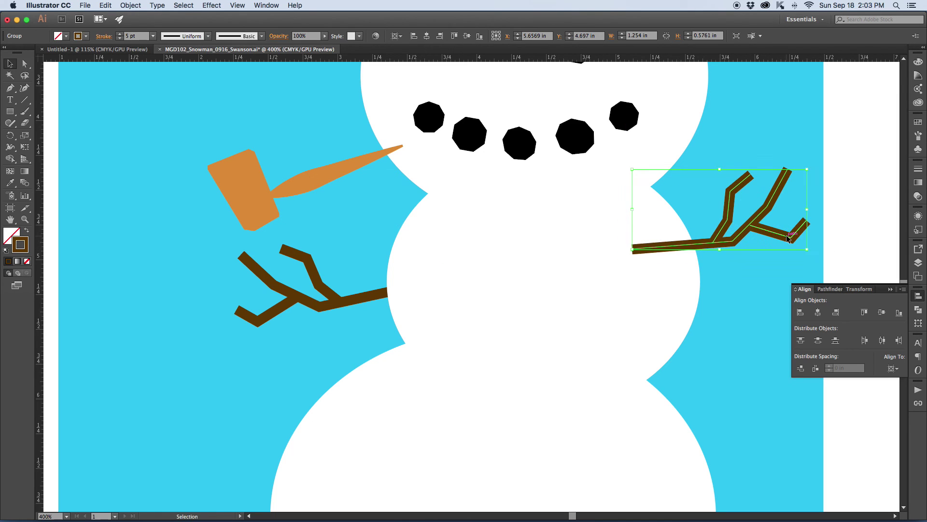
pyautogui.click(731, 326)
pyautogui.press('super+minus')
pyautogui.press('super+minus')
pyautogui.press('super+minus')
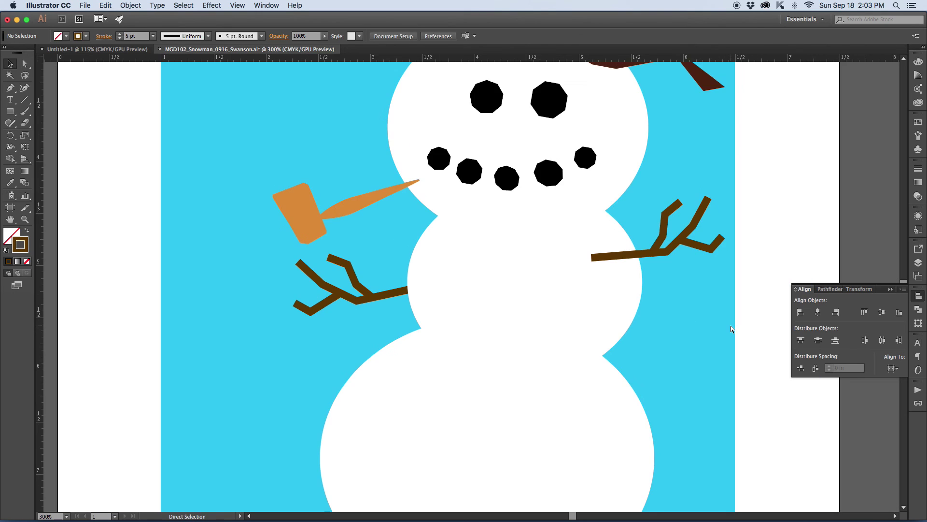